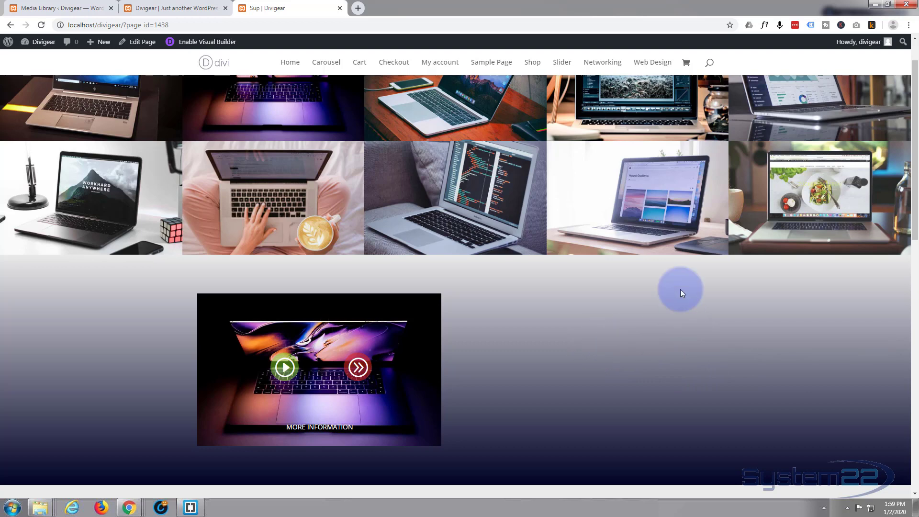
Step: Preview the existing hotspot tooltips on the laptop gallery page
mouse_move(284, 364)
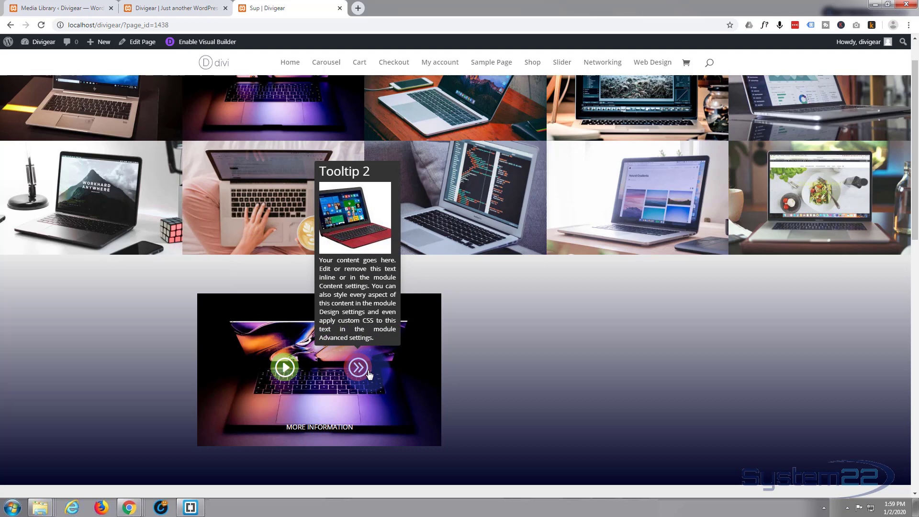
mouse_move(314, 426)
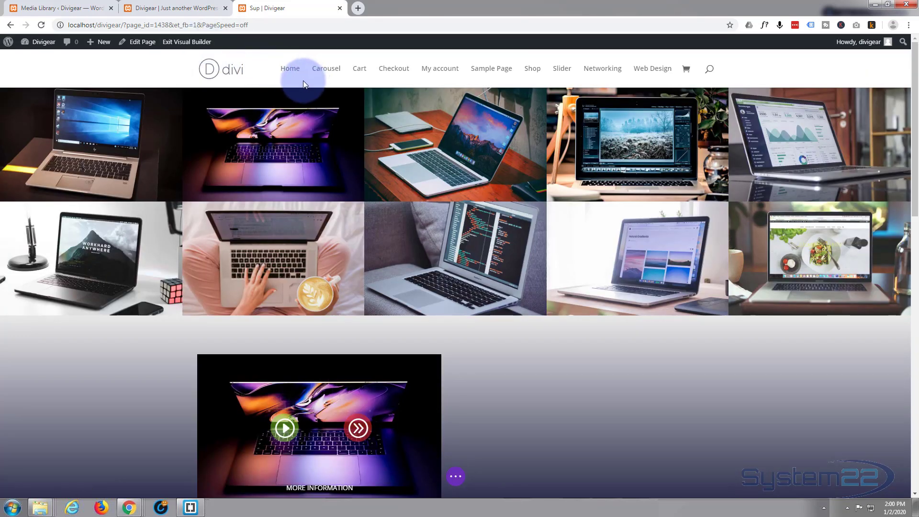
Step: Scroll down to the row holding the laptop video image
scroll(282, 85, down, 1)
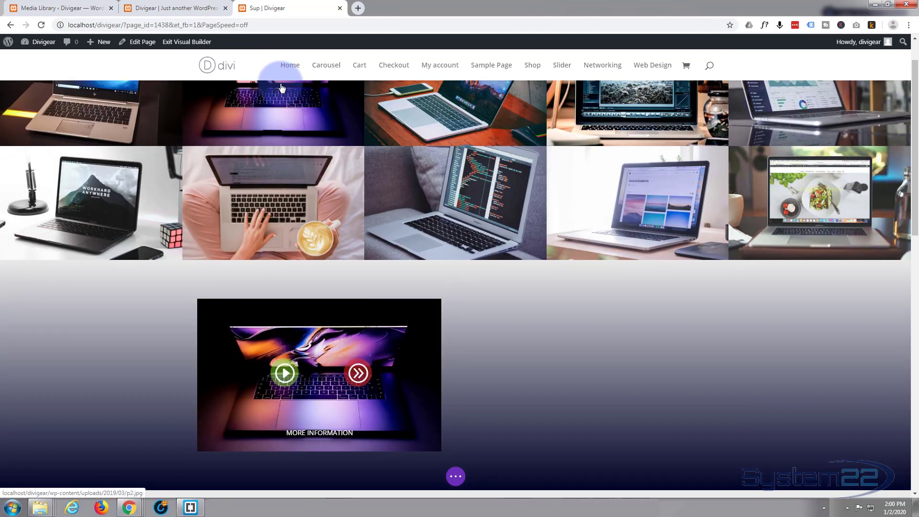
scroll(281, 88, down, 3)
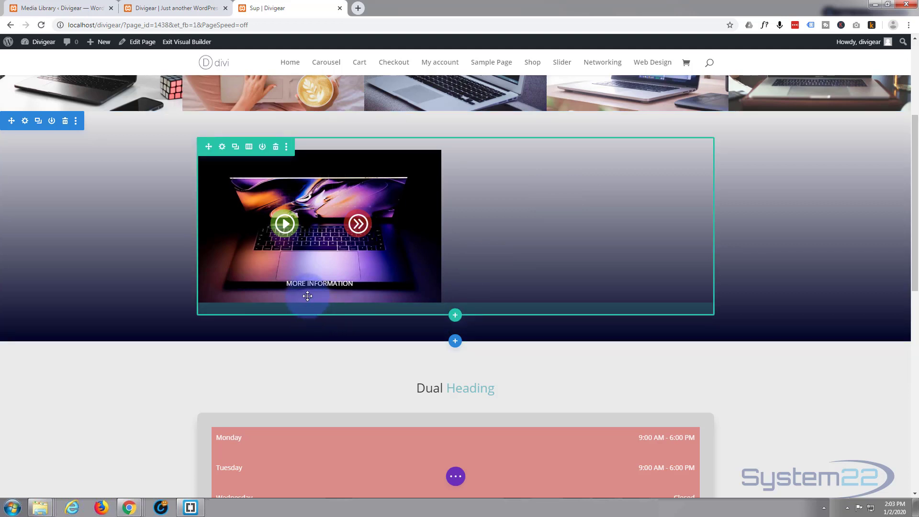
mouse_move(308, 293)
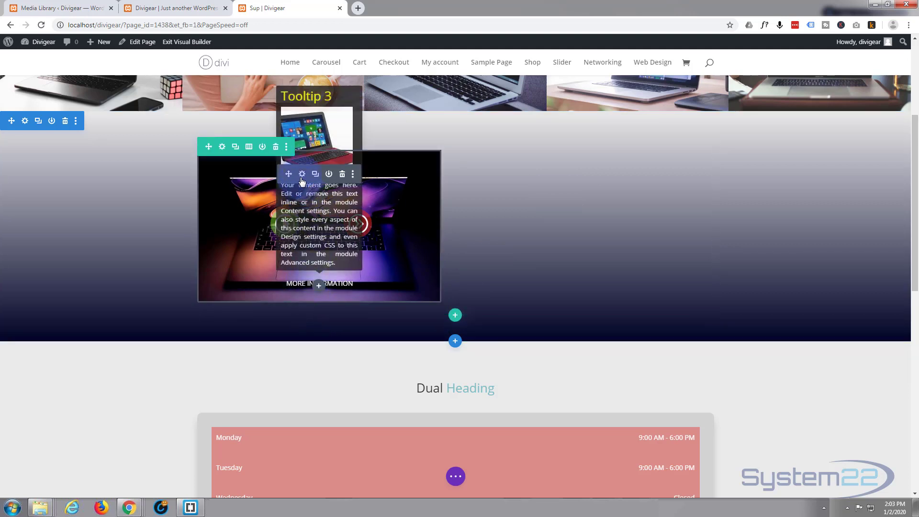
Step: Open the Insert Module list in the laptop video row and find Supreme Image Hotspots
click(320, 287)
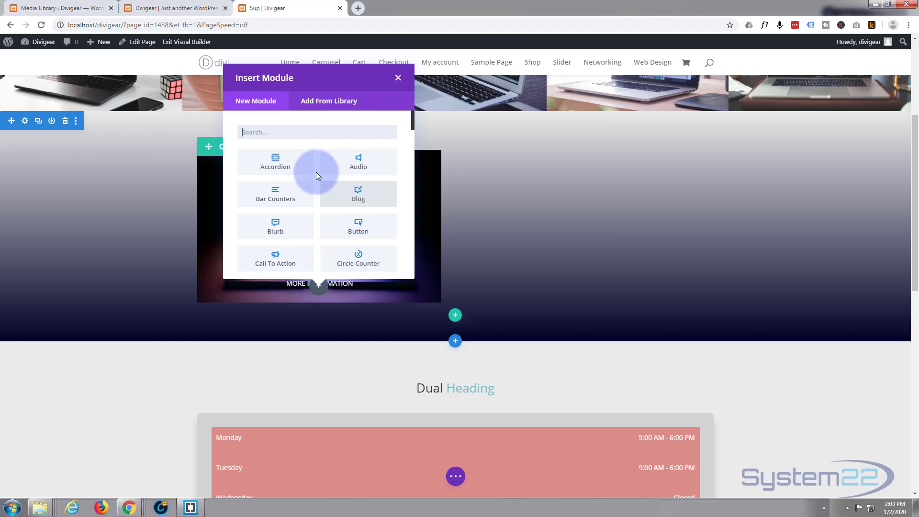
scroll(315, 173, down, 5)
scroll(302, 144, down, 6)
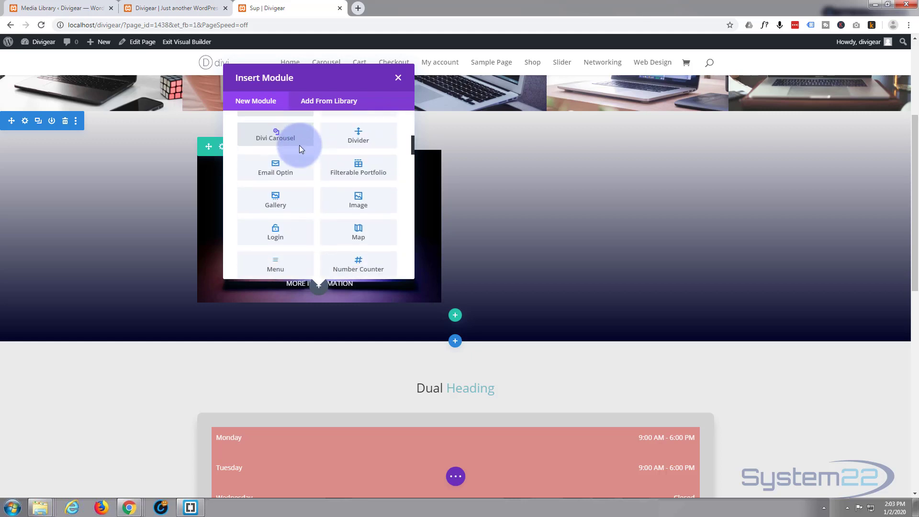
scroll(299, 149, down, 1)
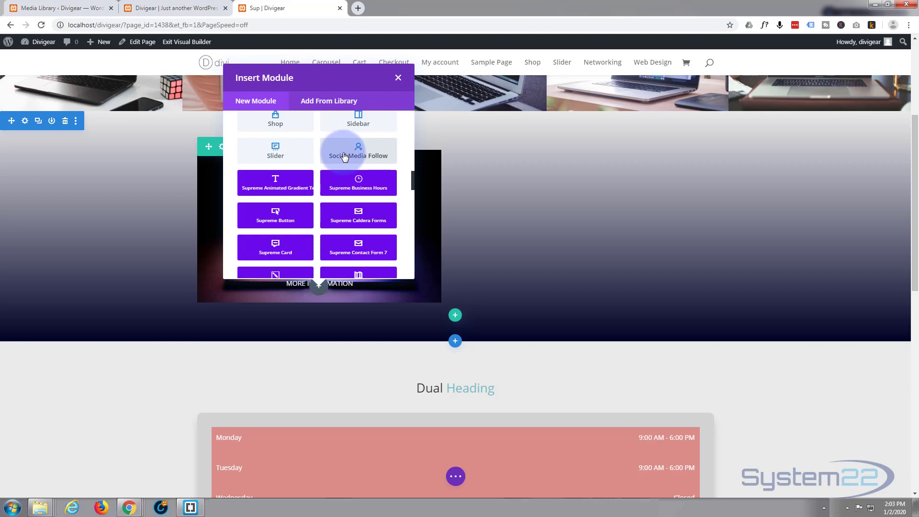
scroll(283, 184, down, 5)
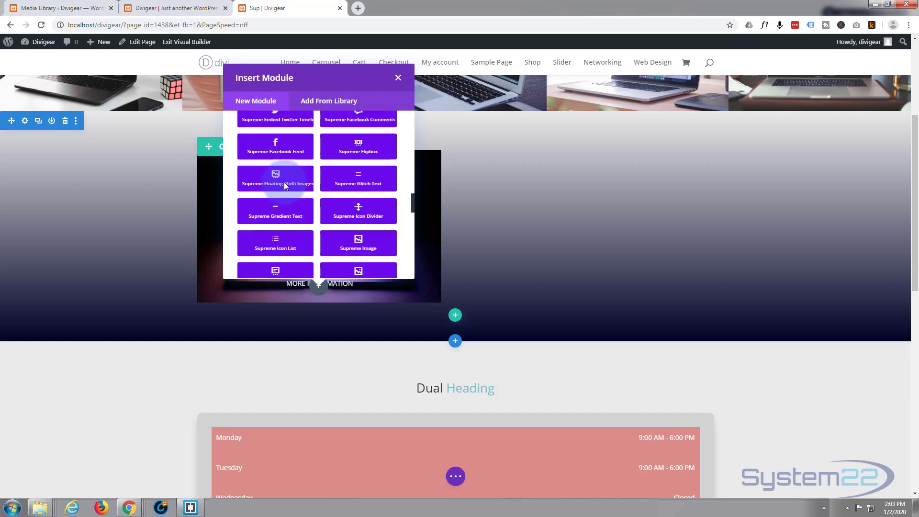
scroll(284, 185, down, 5)
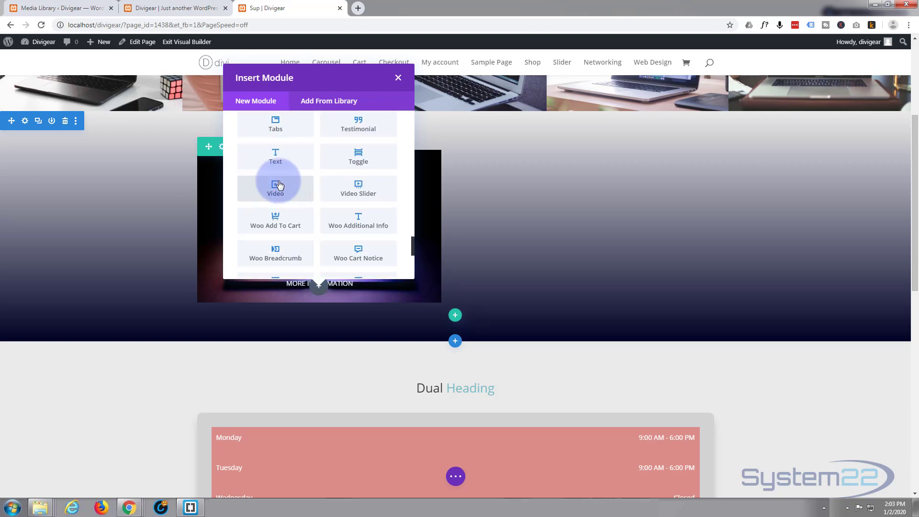
scroll(280, 151, down, 4)
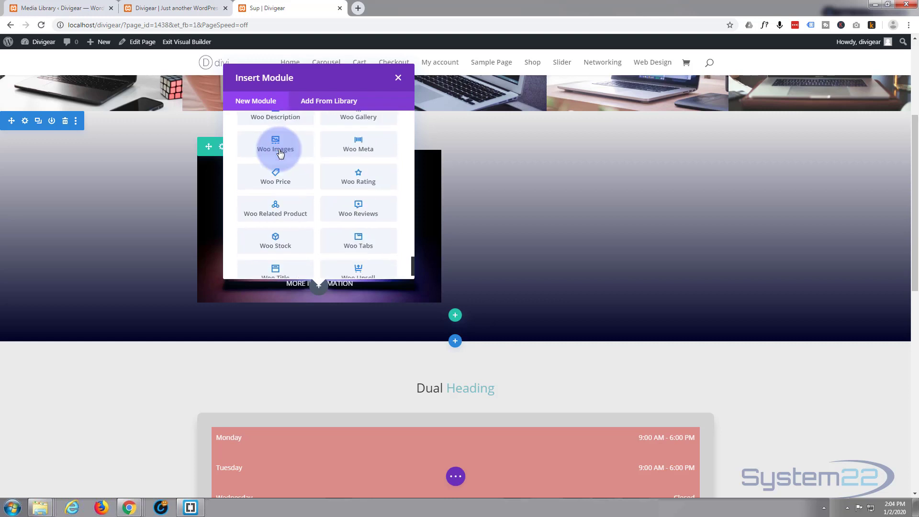
scroll(275, 172, up, 6)
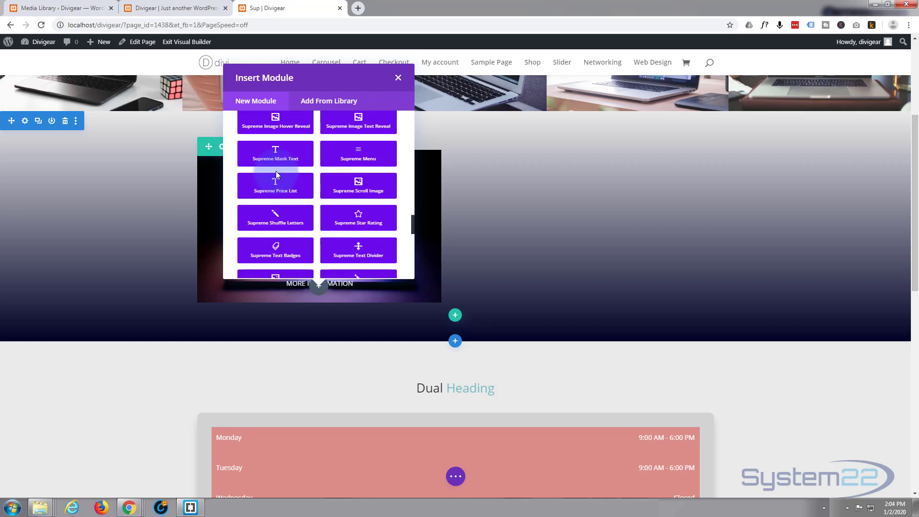
click(276, 173)
scroll(278, 177, up, 1)
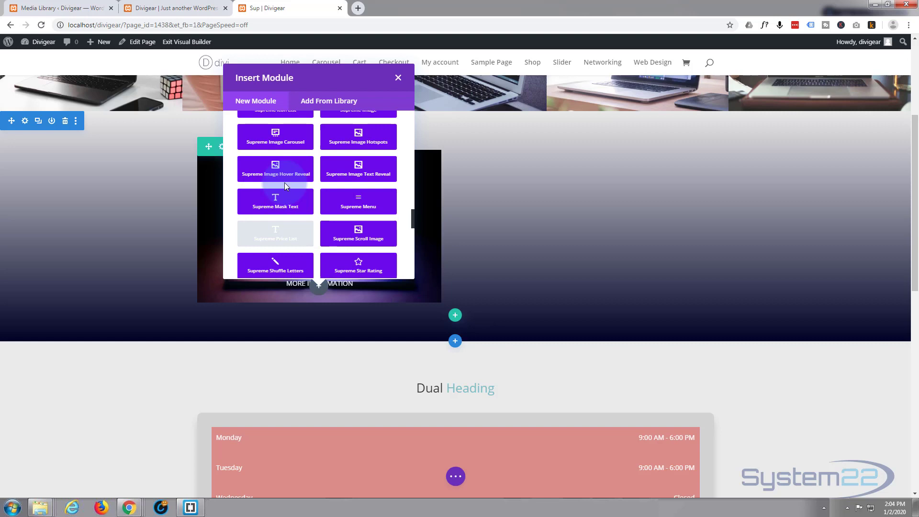
scroll(285, 182, up, 1)
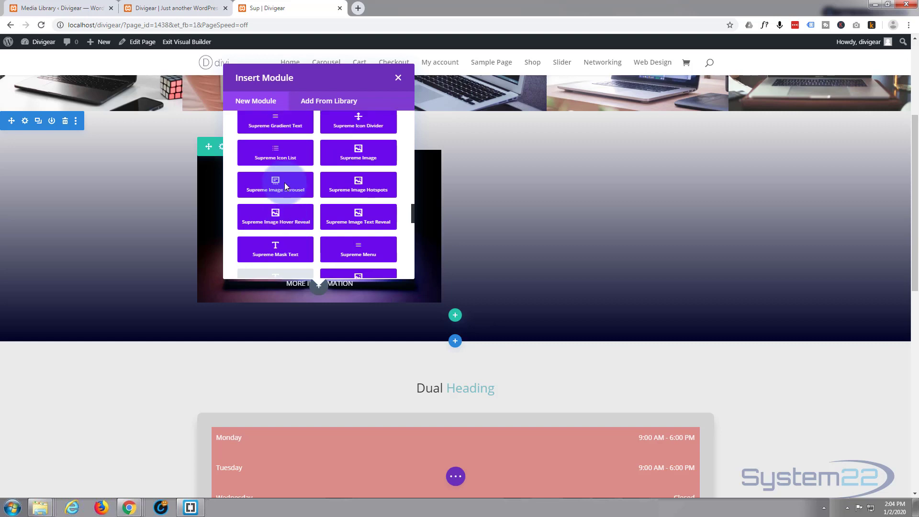
Step: Add a Supreme Image Hotspots module using the p6 laptop photo as its image
click(360, 190)
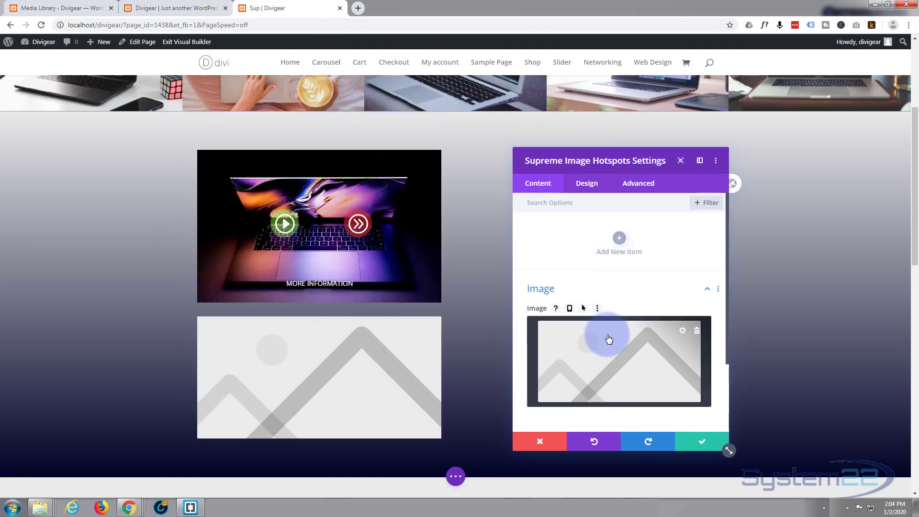
click(598, 364)
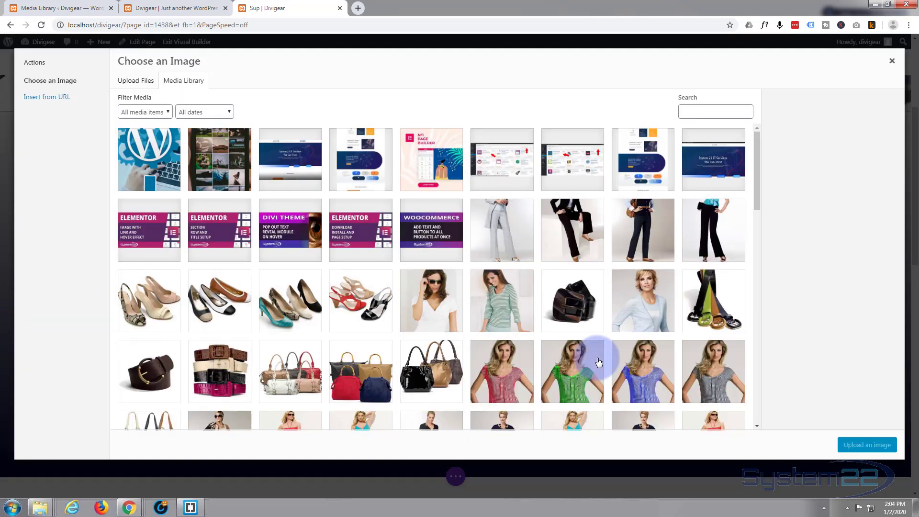
scroll(530, 352, down, 10)
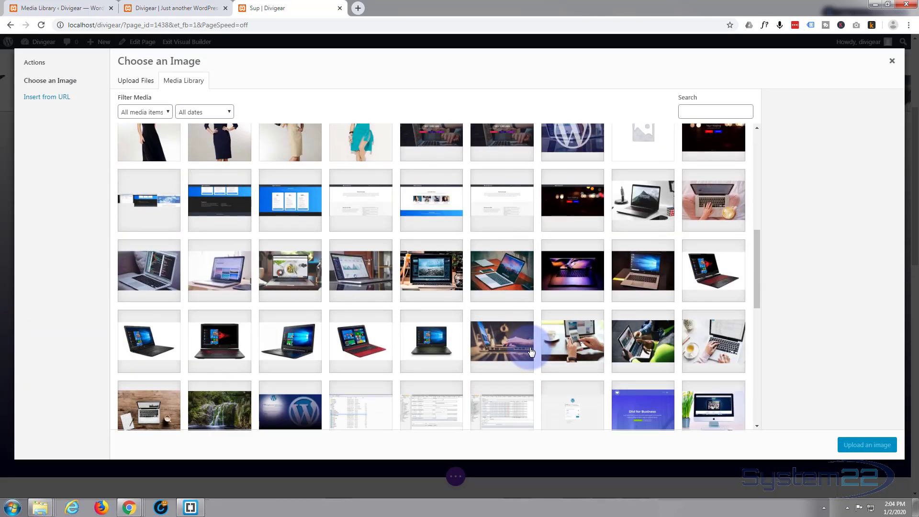
click(290, 273)
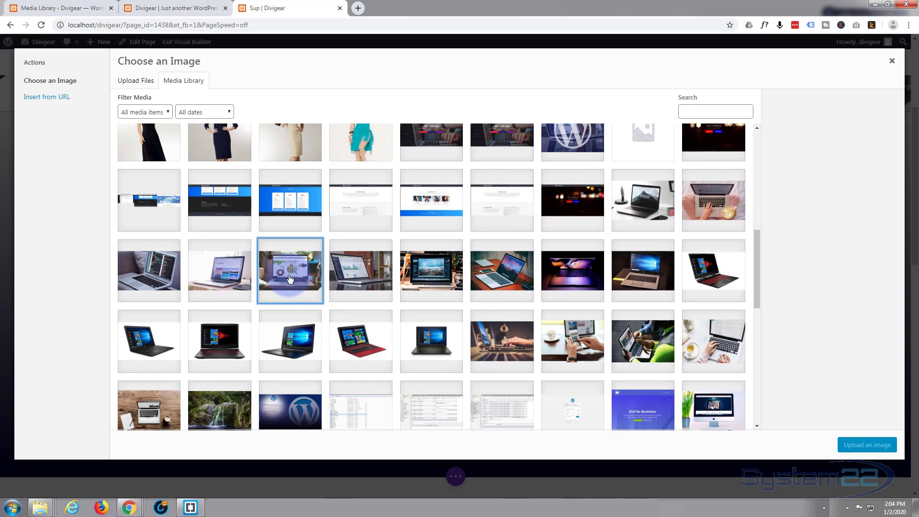
click(865, 445)
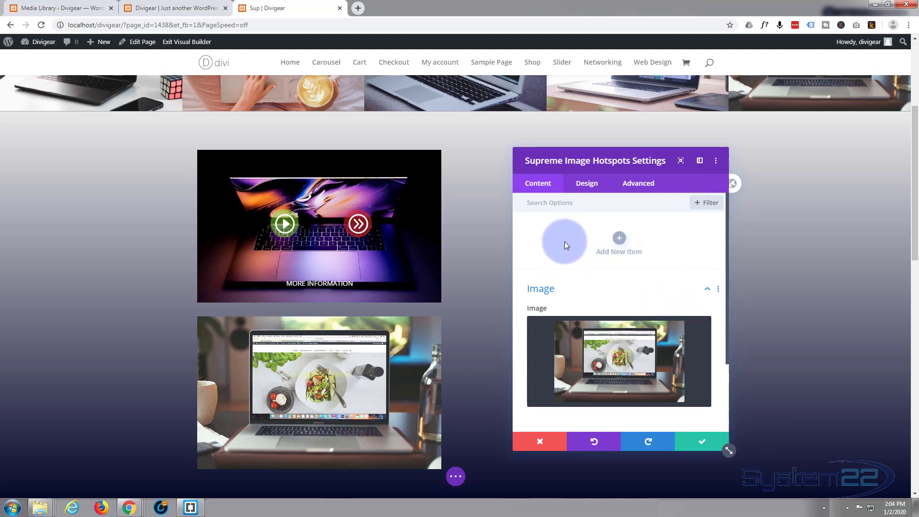
Step: Add a new Icon-type hotspot item with the circled exclamation (info-circle) icon
click(619, 239)
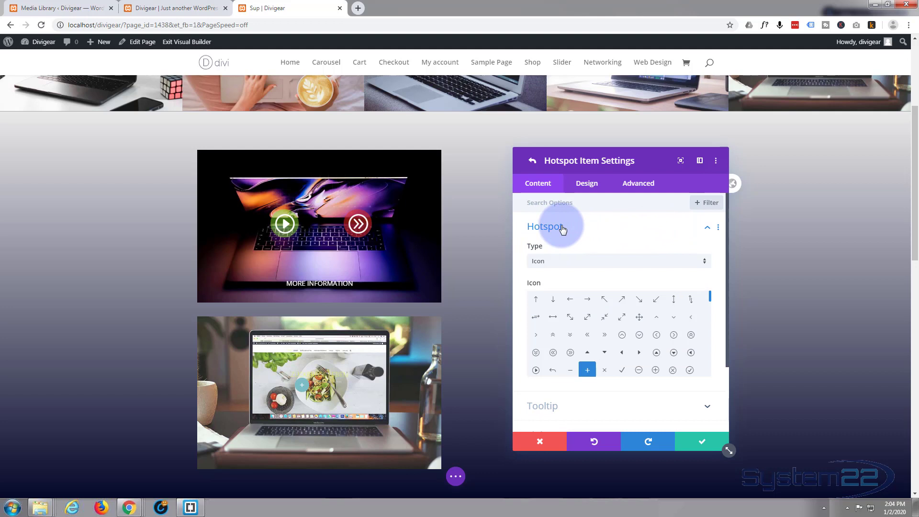
click(575, 264)
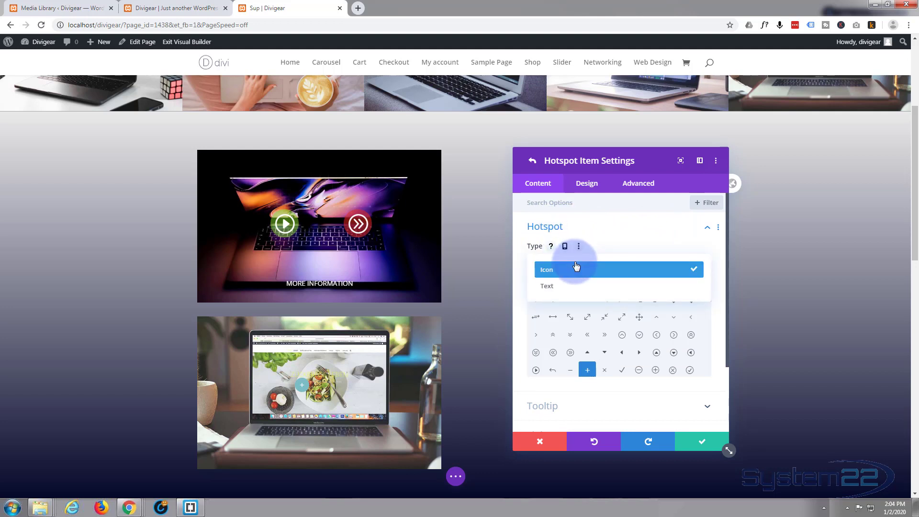
click(568, 266)
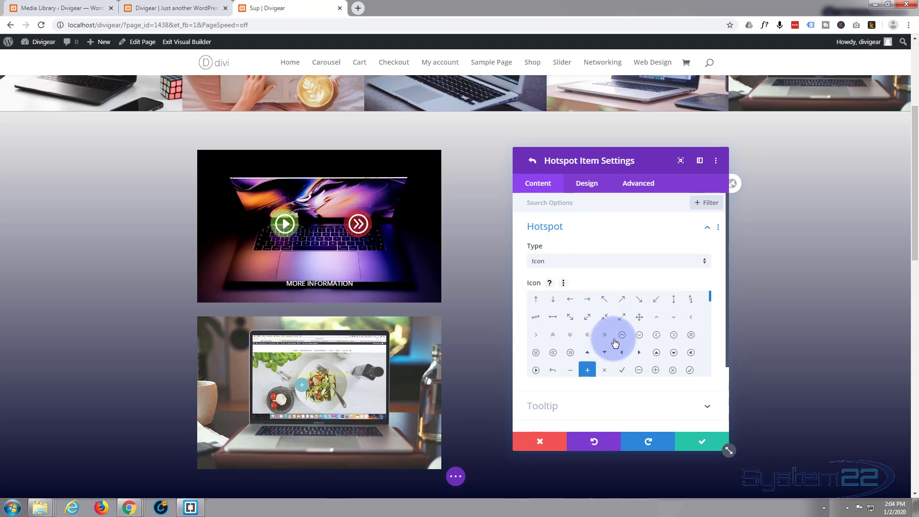
scroll(615, 342, down, 1)
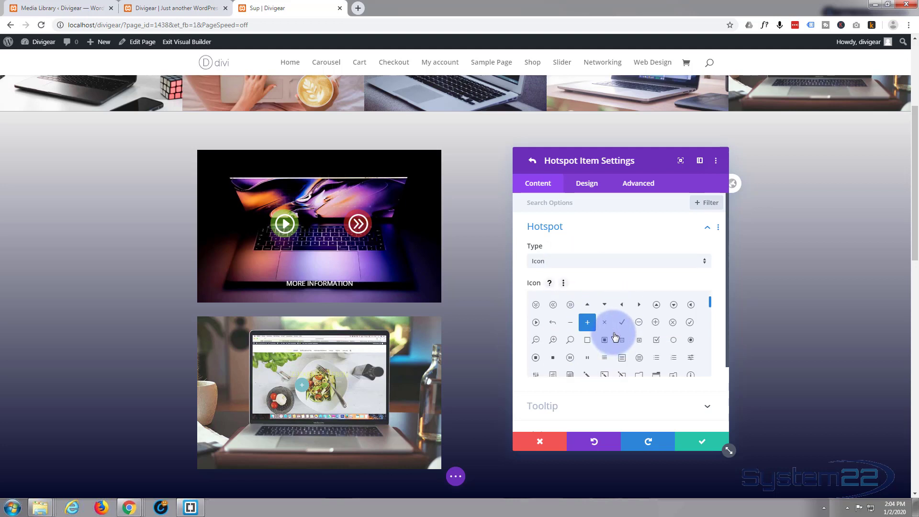
scroll(616, 336, down, 1)
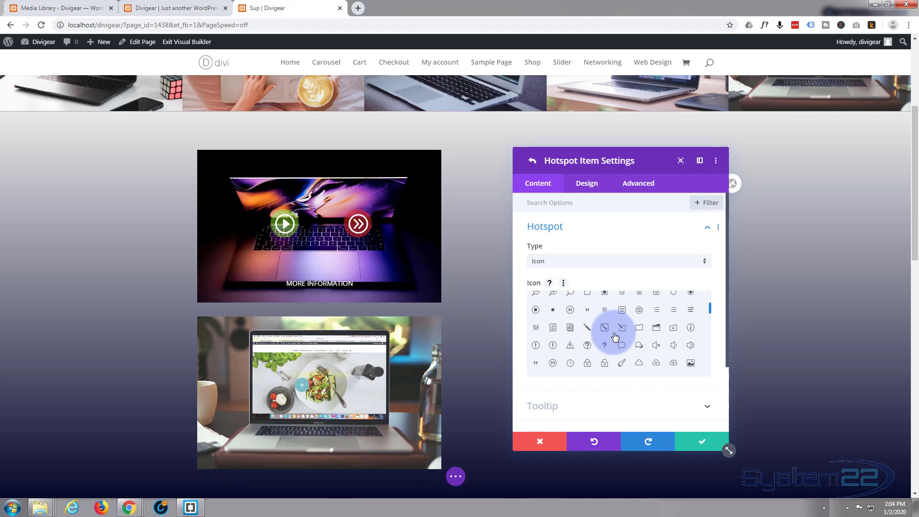
click(536, 346)
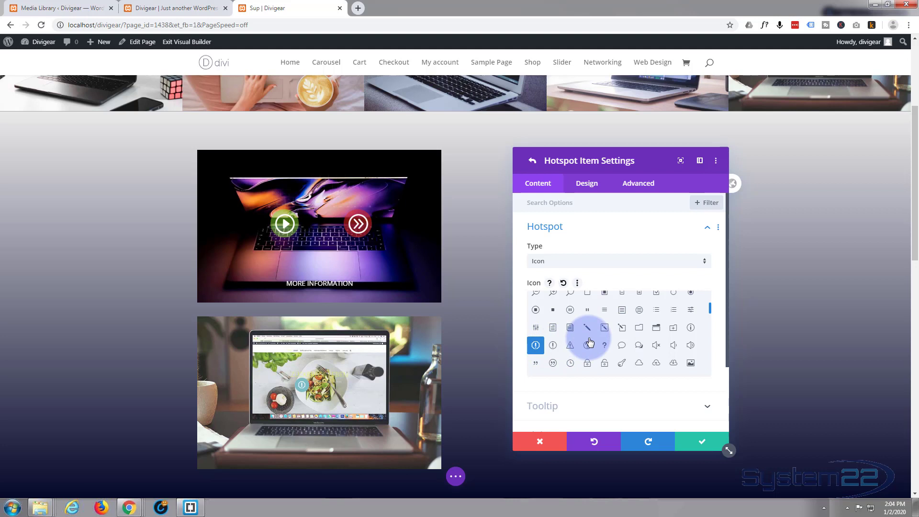
scroll(589, 343, down, 1)
scroll(590, 341, down, 1)
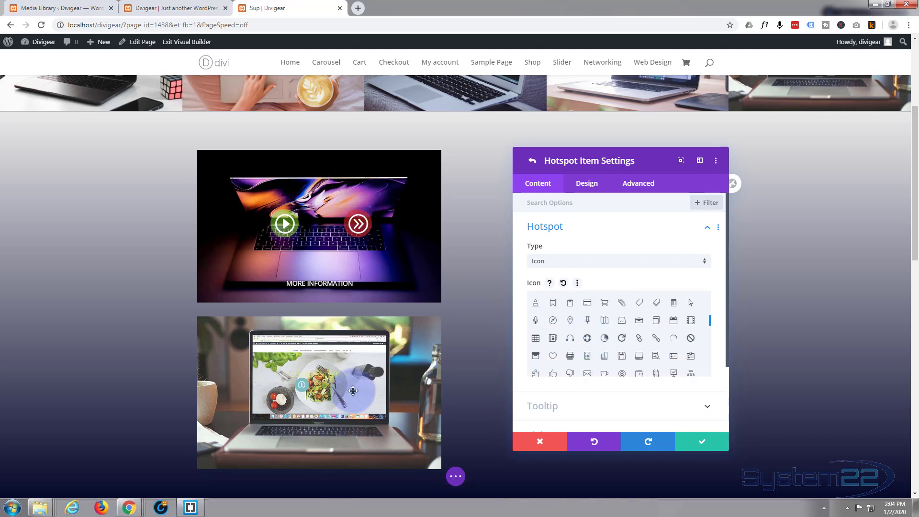
mouse_move(302, 392)
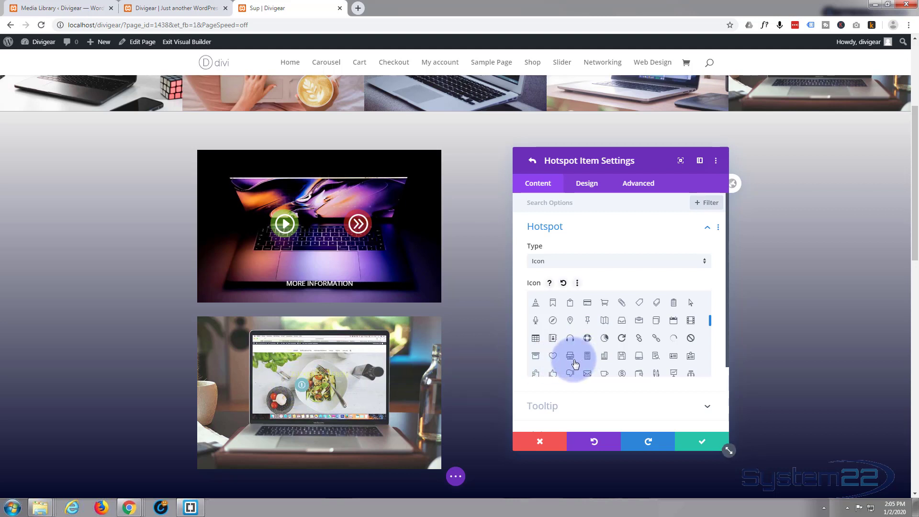
scroll(574, 365, down, 5)
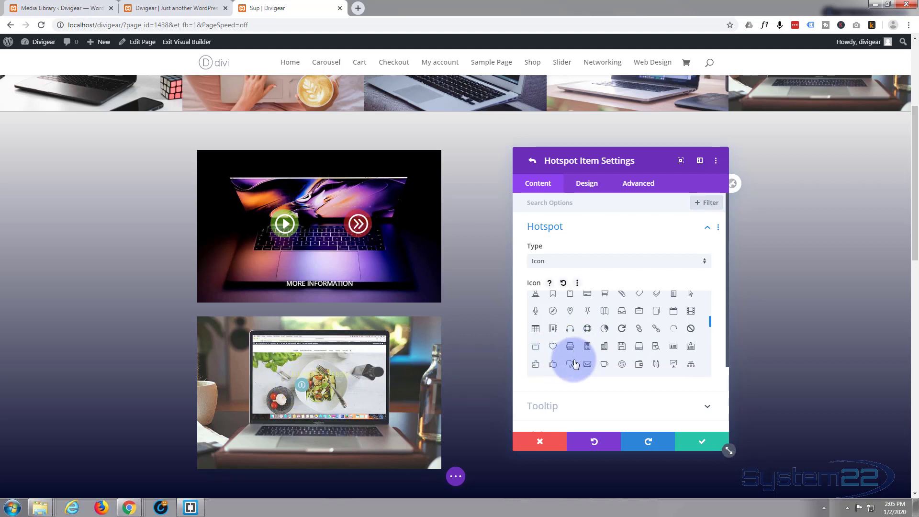
Step: Copy the Project One placeholder paragraph into the hotspot's Tooltip Content
click(570, 405)
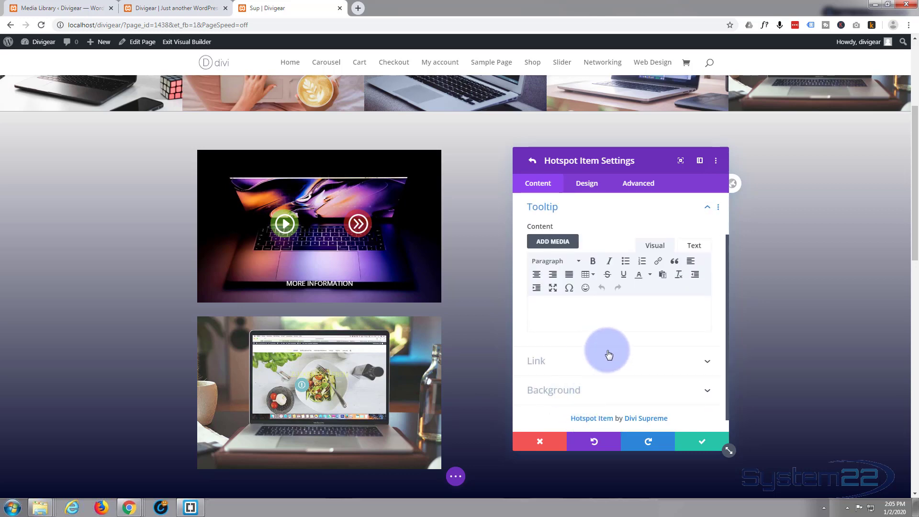
scroll(769, 329, down, 7)
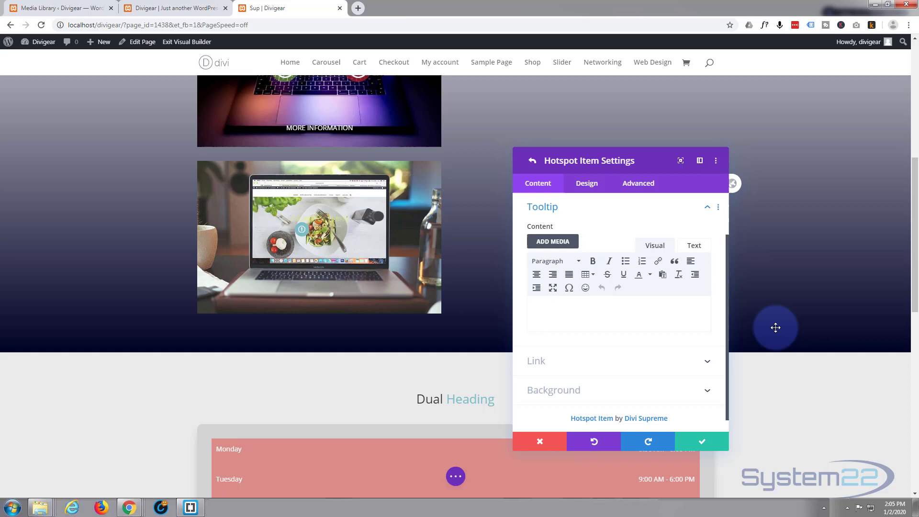
scroll(776, 329, down, 6)
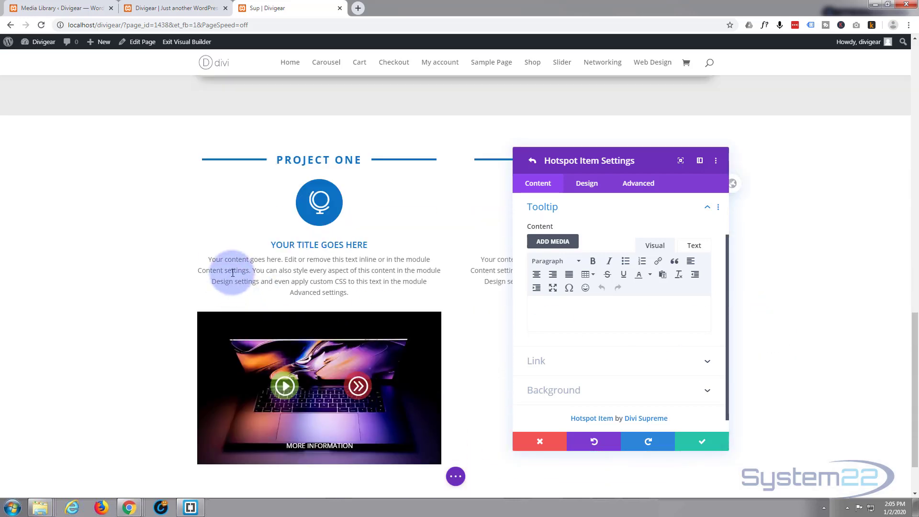
drag(209, 259, 364, 291)
key(ctrl+c)
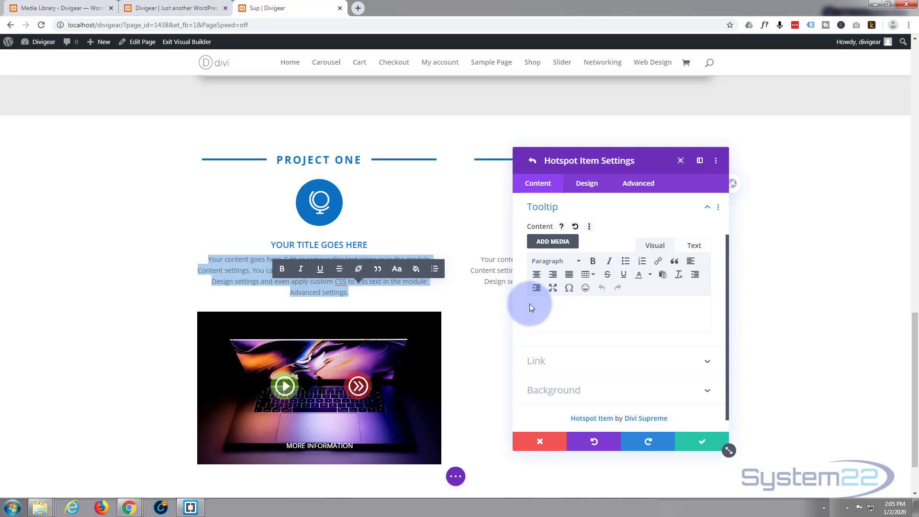
click(544, 313)
key(ctrl+v)
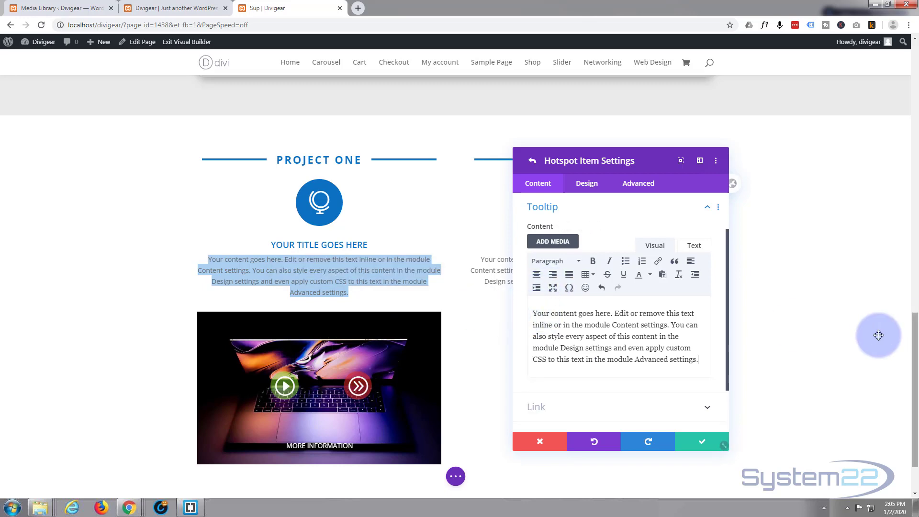
Step: Put 'Your content' on its own line as Heading 2 and capitalize 'Goes'
scroll(858, 333, up, 6)
scroll(857, 333, up, 10)
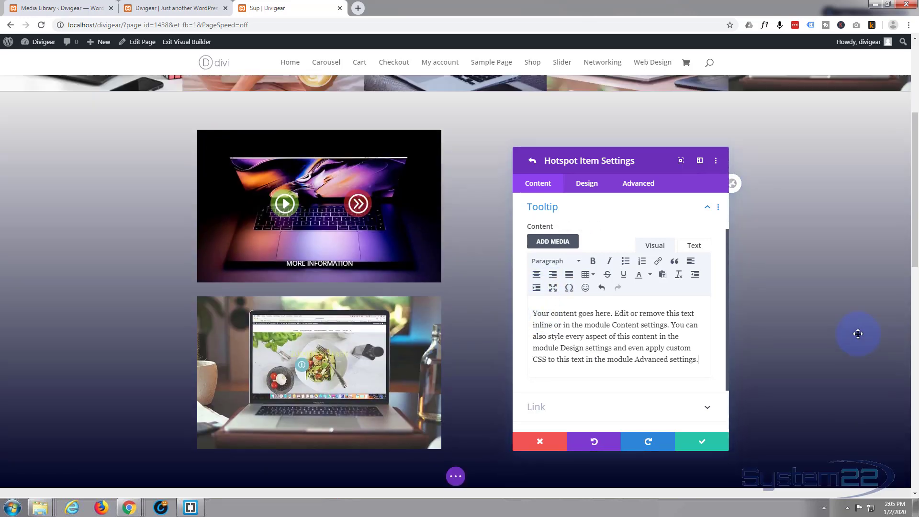
scroll(858, 334, up, 2)
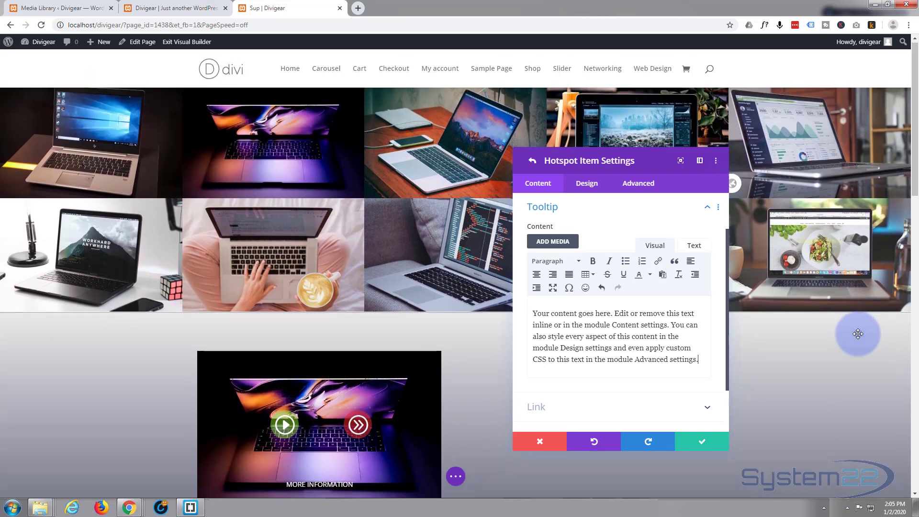
scroll(857, 333, down, 3)
scroll(857, 334, down, 3)
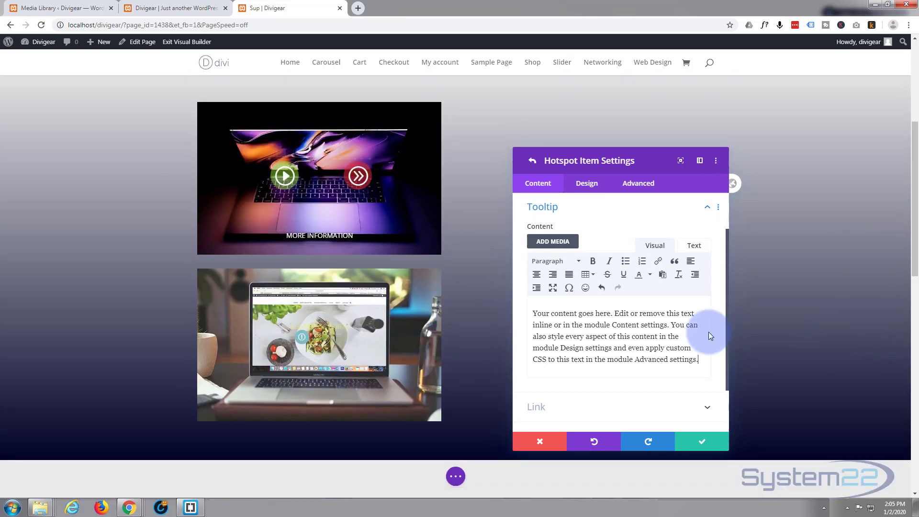
click(577, 313)
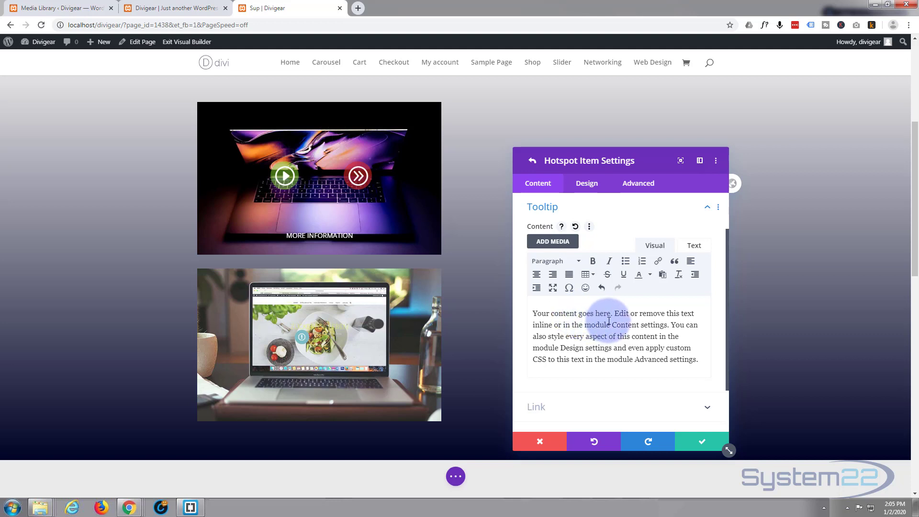
key(Return)
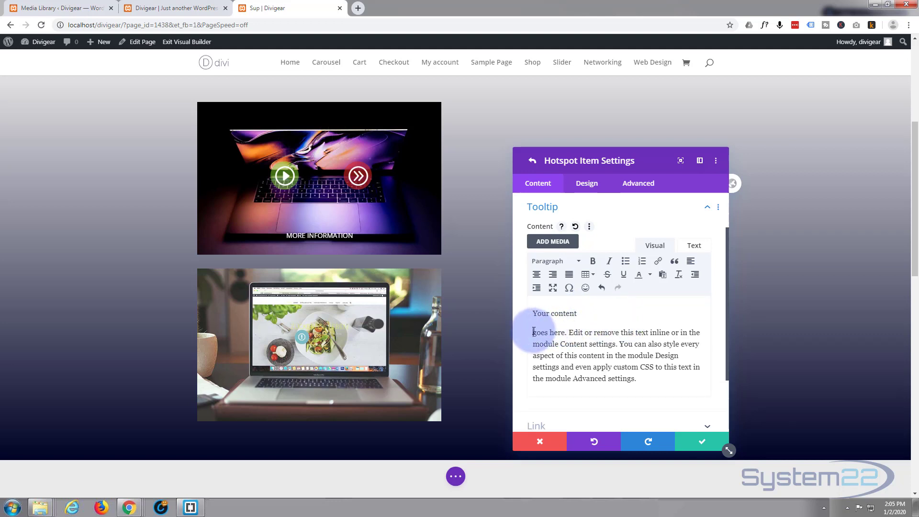
text(G)
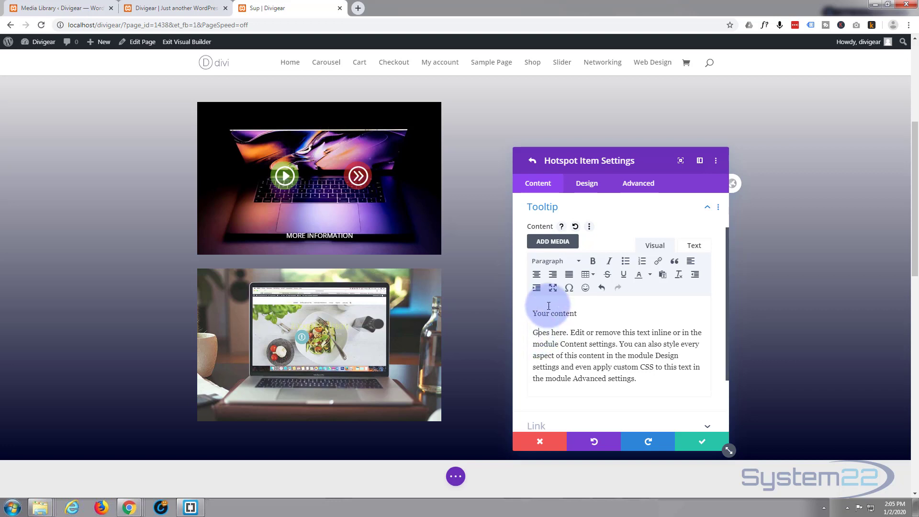
drag(532, 314, 577, 315)
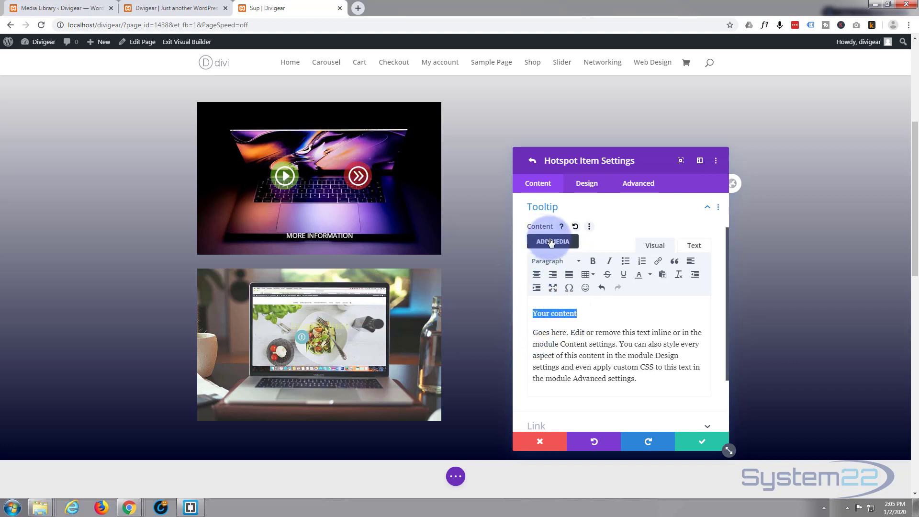
click(577, 261)
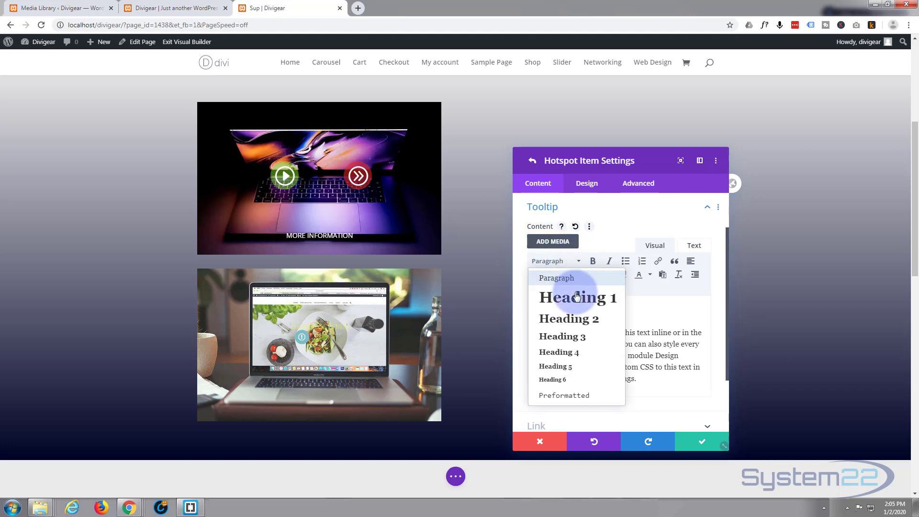
click(584, 321)
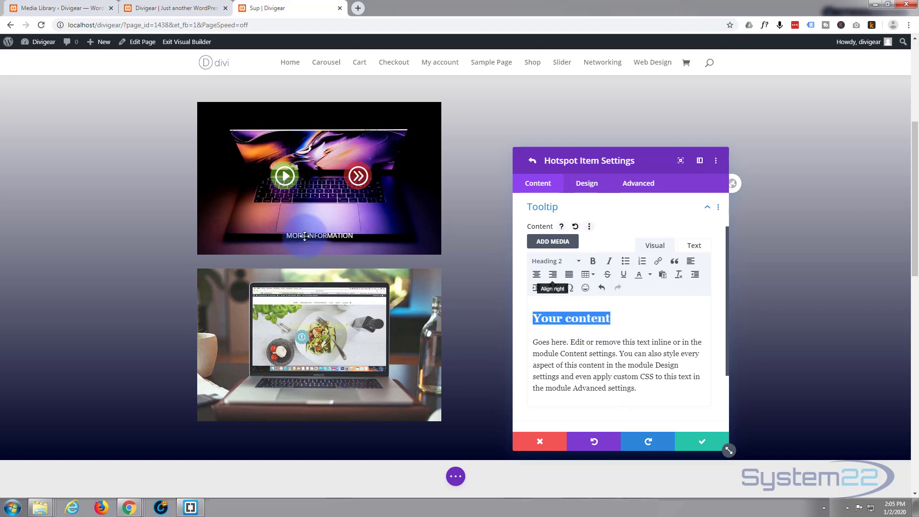
mouse_move(302, 341)
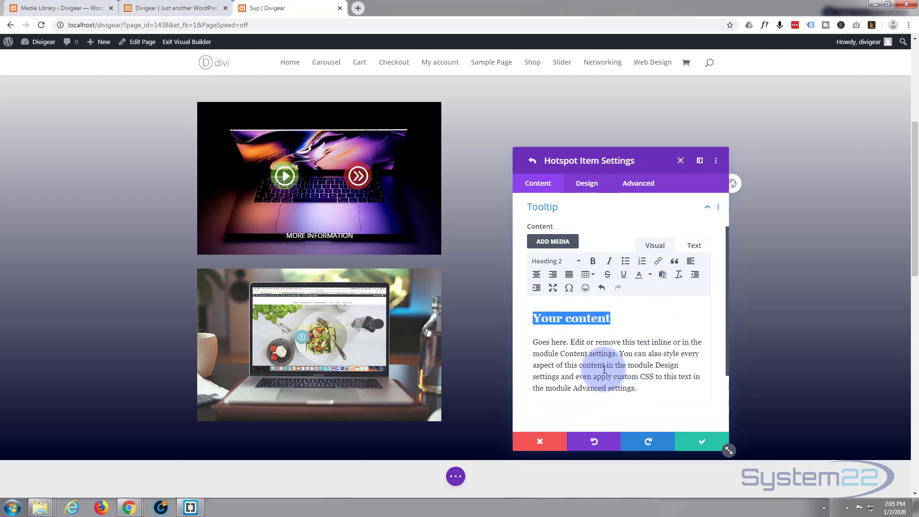
mouse_move(302, 337)
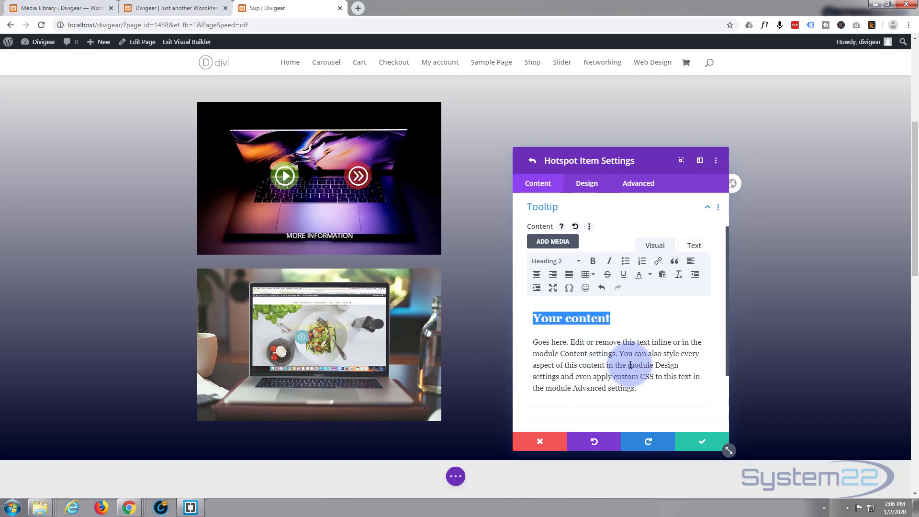
Step: Position the hotspot at 27% left and 20% top in Hotspot Settings
click(592, 186)
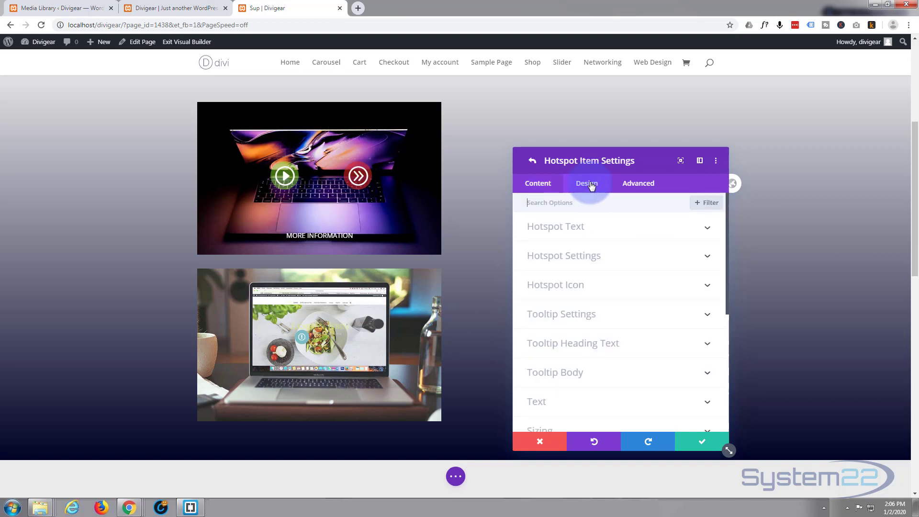
click(655, 257)
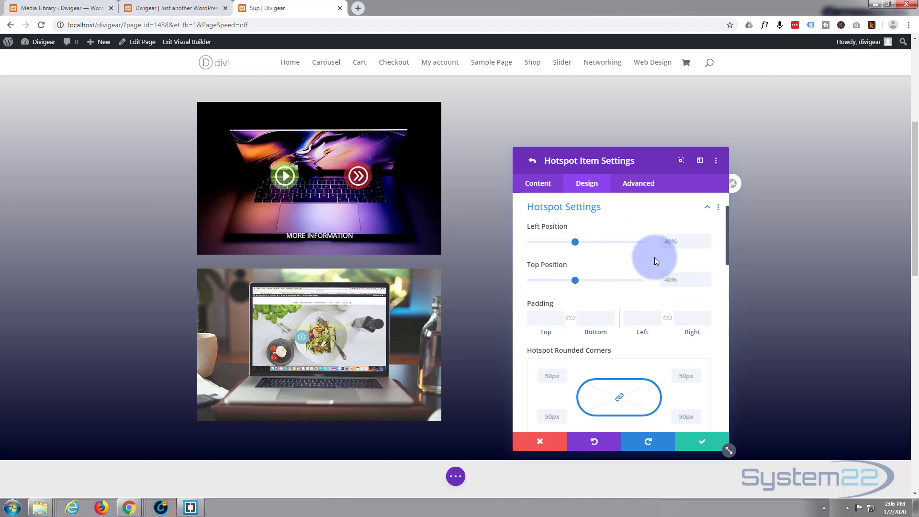
mouse_move(309, 341)
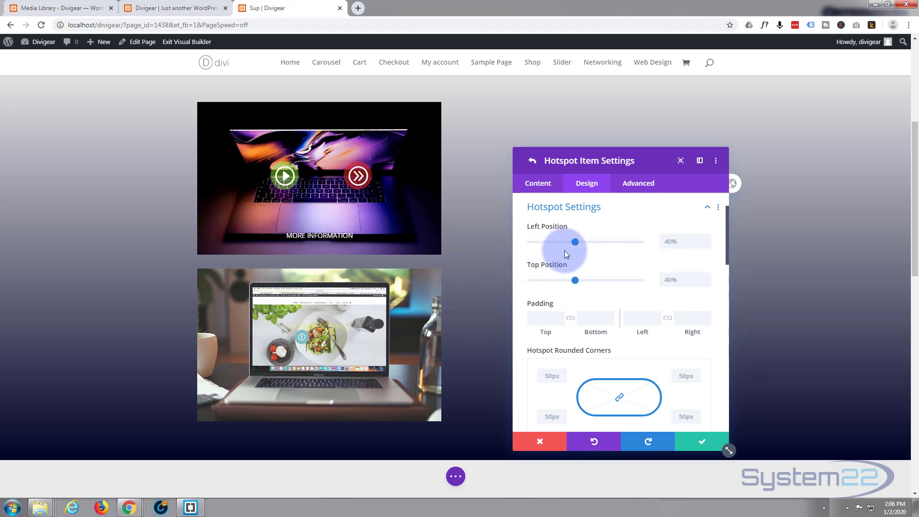
mouse_move(576, 243)
mouse_down()
mouse_move(609, 243)
mouse_move(560, 243)
mouse_up()
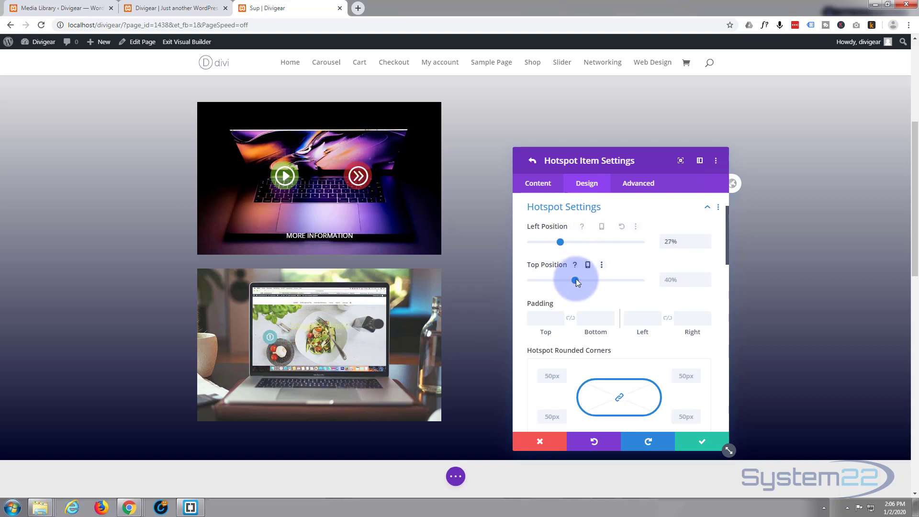
drag(576, 280, 552, 278)
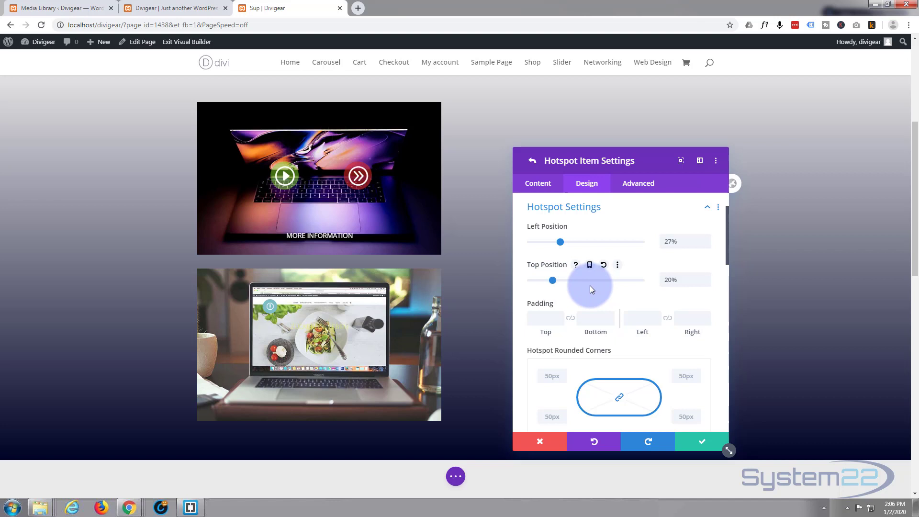
scroll(586, 303, down, 5)
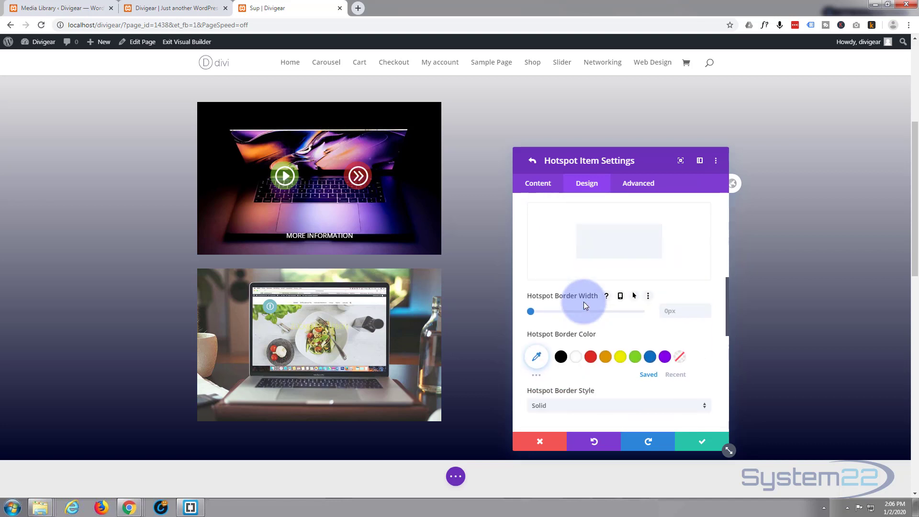
scroll(584, 302, down, 2)
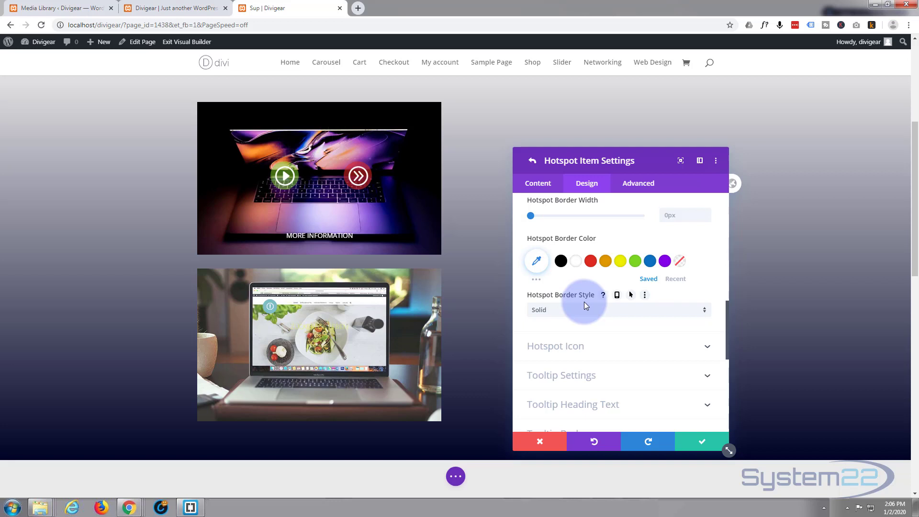
Step: Set the hotspot Icon Font Size to 54px
click(604, 351)
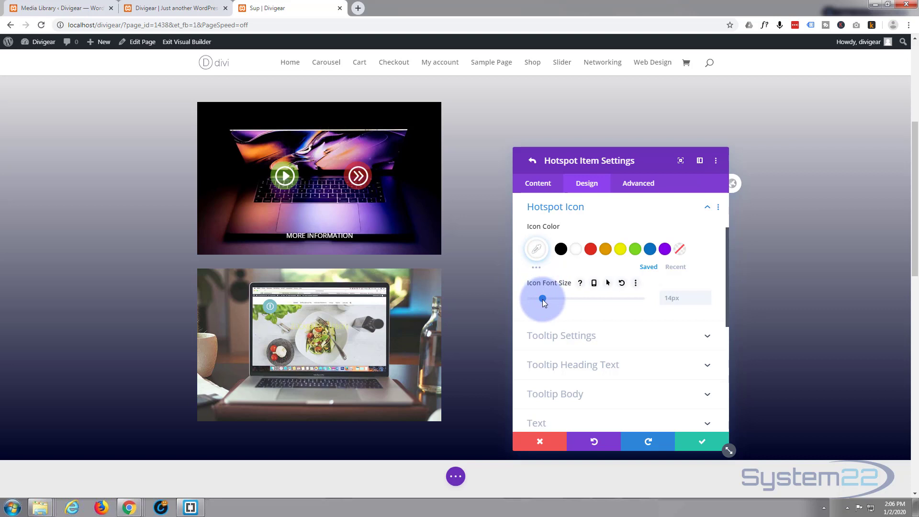
drag(542, 300, 579, 299)
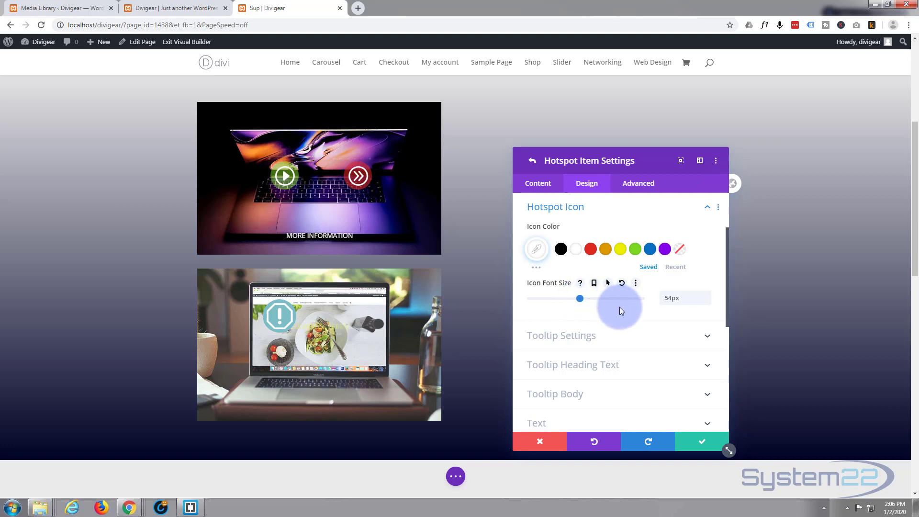
scroll(620, 308, down, 3)
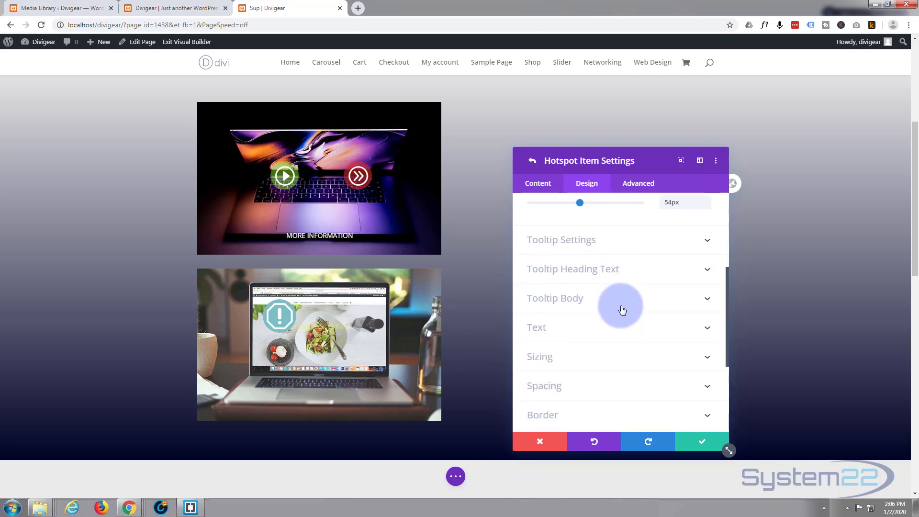
scroll(622, 310, down, 3)
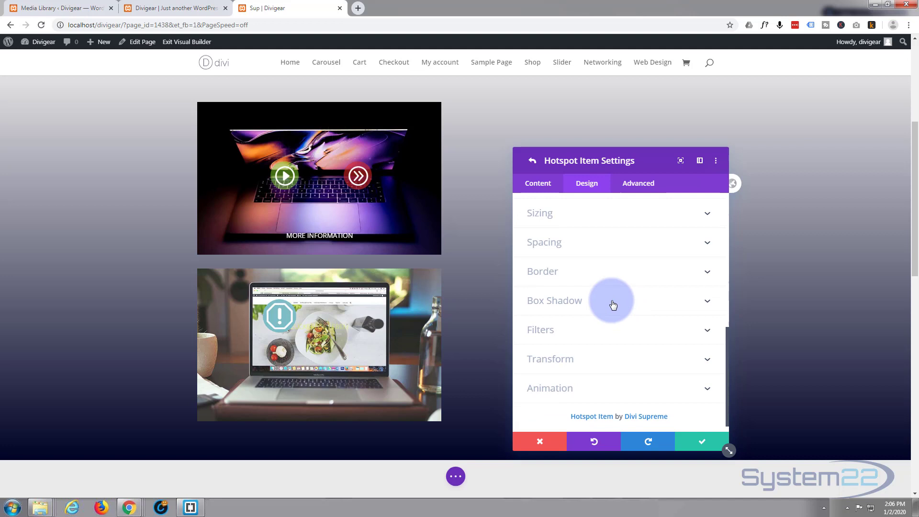
Step: Apply the fourth box shadow preset (12px vertical offset, 18px blur) to the hotspot
click(613, 304)
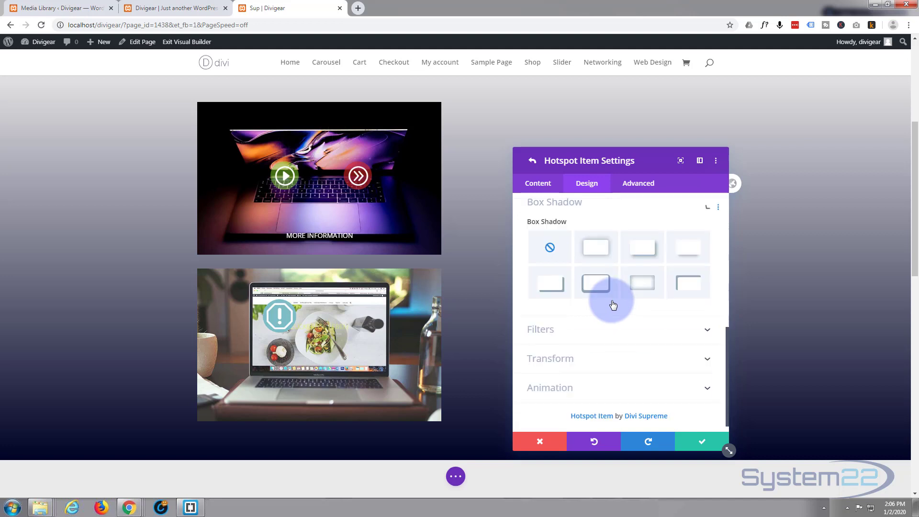
click(685, 260)
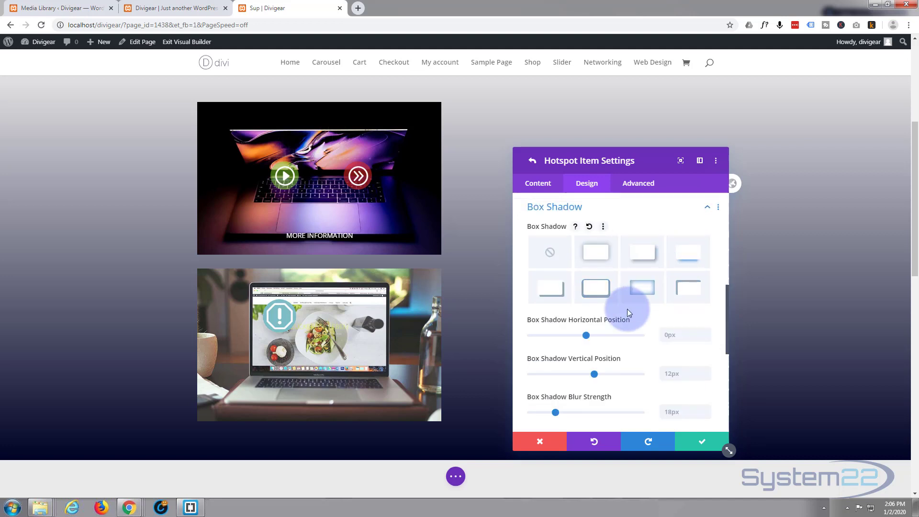
scroll(627, 311, up, 5)
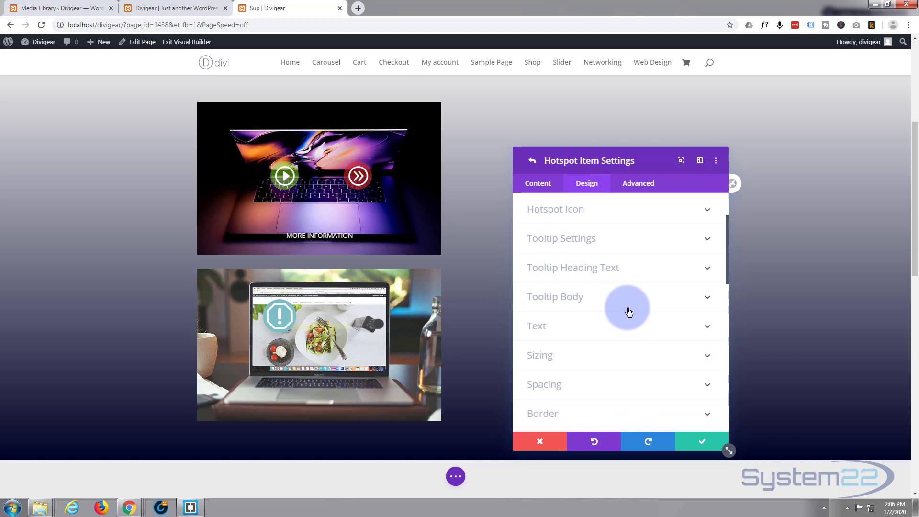
scroll(629, 312, up, 2)
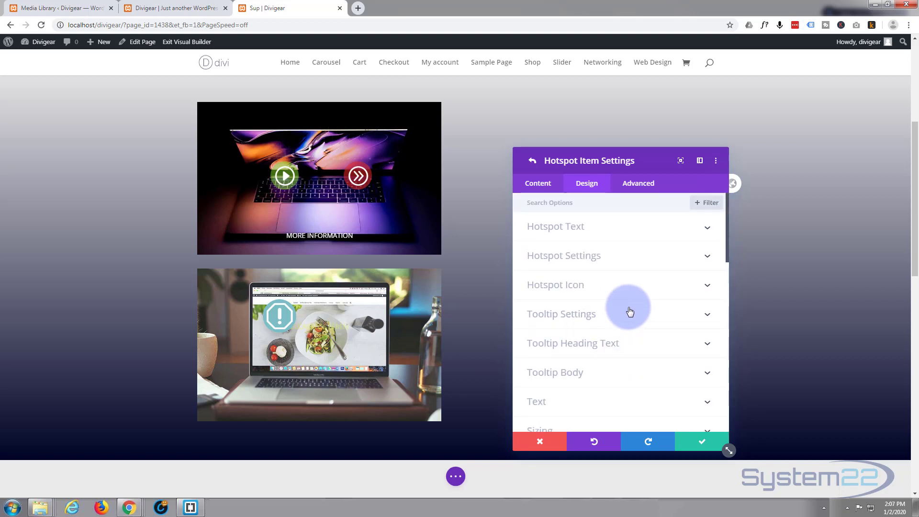
Step: Expand the hotspot text styling options and preview the tooltip on the image
click(628, 233)
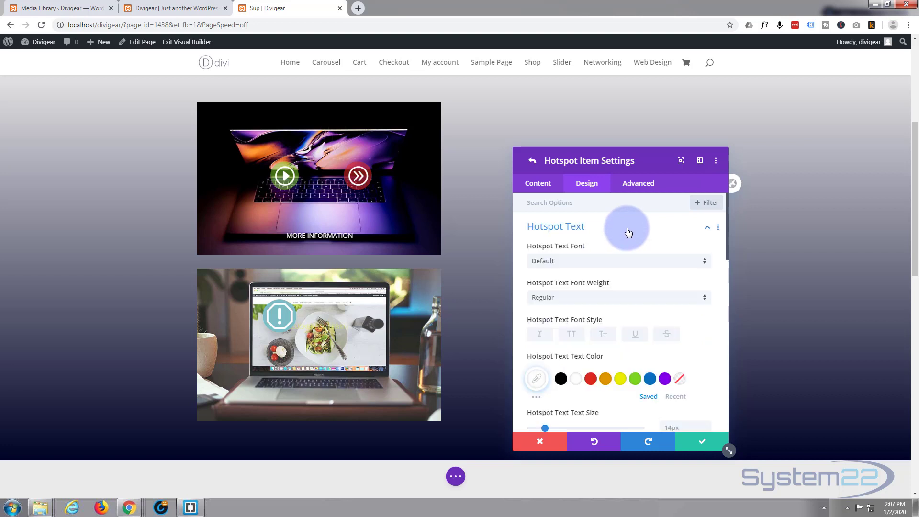
click(280, 316)
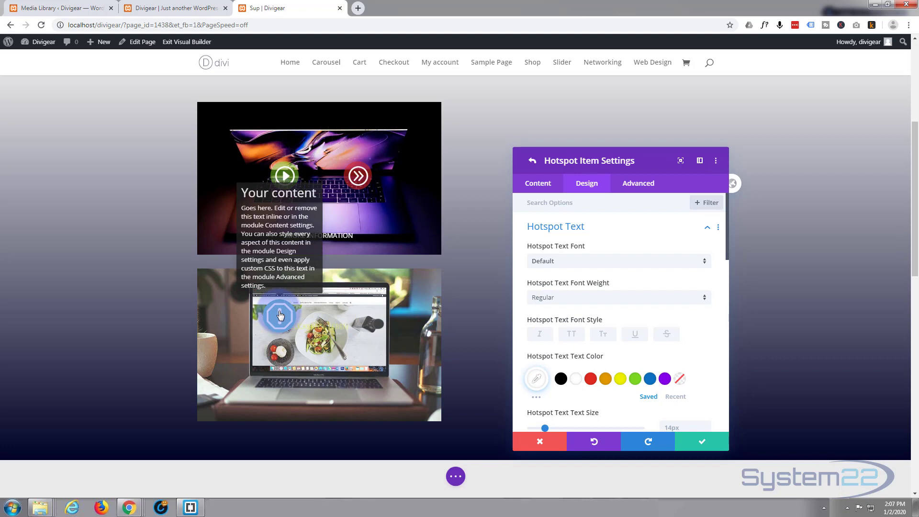
click(280, 315)
scroll(592, 312, down, 3)
scroll(592, 313, down, 4)
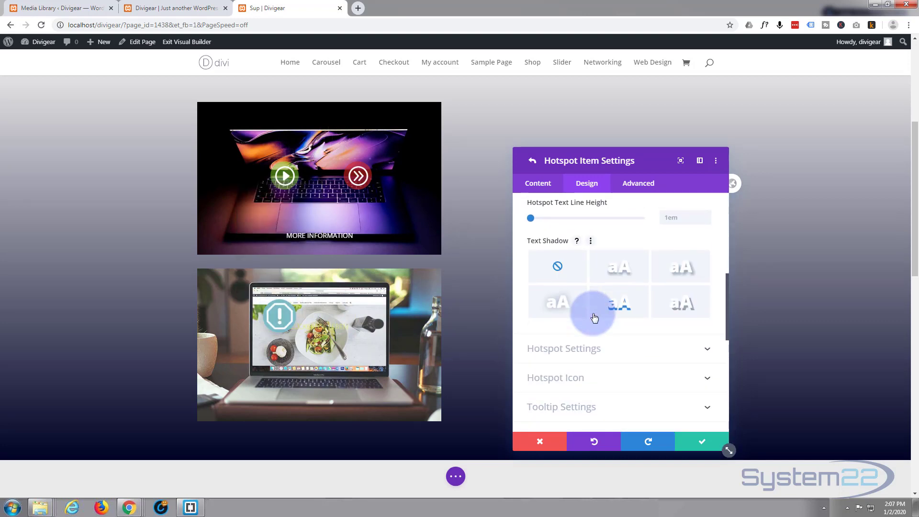
scroll(594, 318, down, 2)
Step: Review the hotspot position settings, Icon Color and the 54px Icon Font Size
click(627, 297)
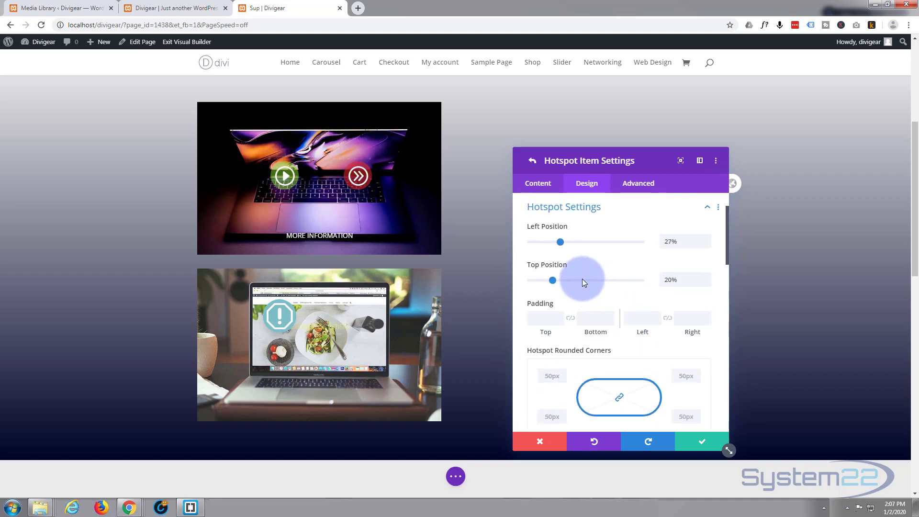
scroll(599, 286, up, 1)
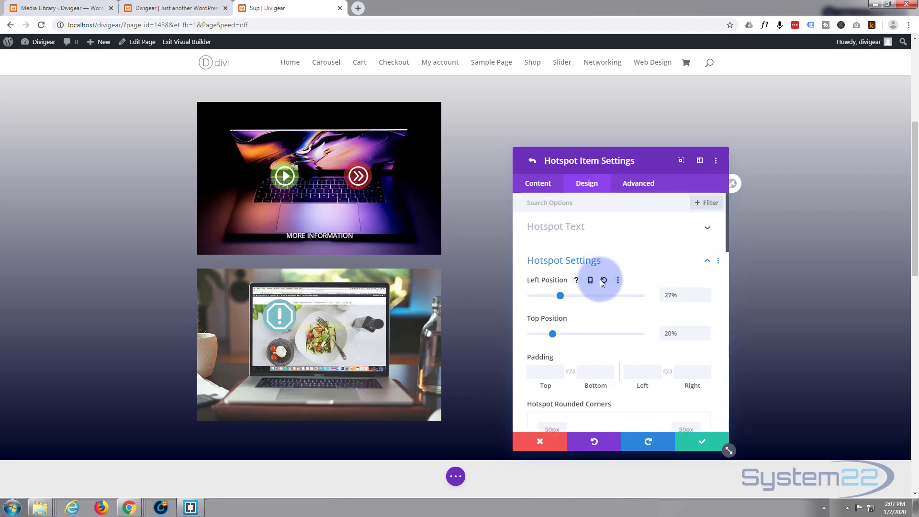
scroll(601, 283, down, 2)
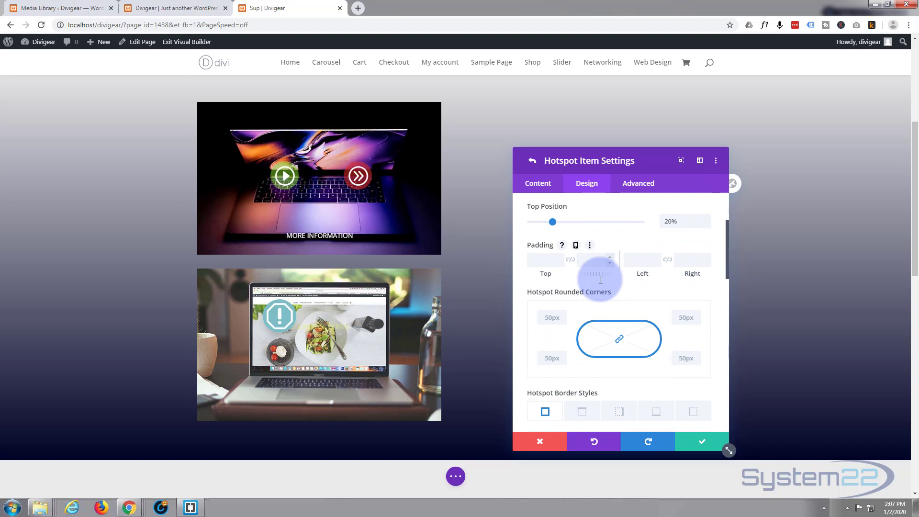
scroll(601, 281, down, 2)
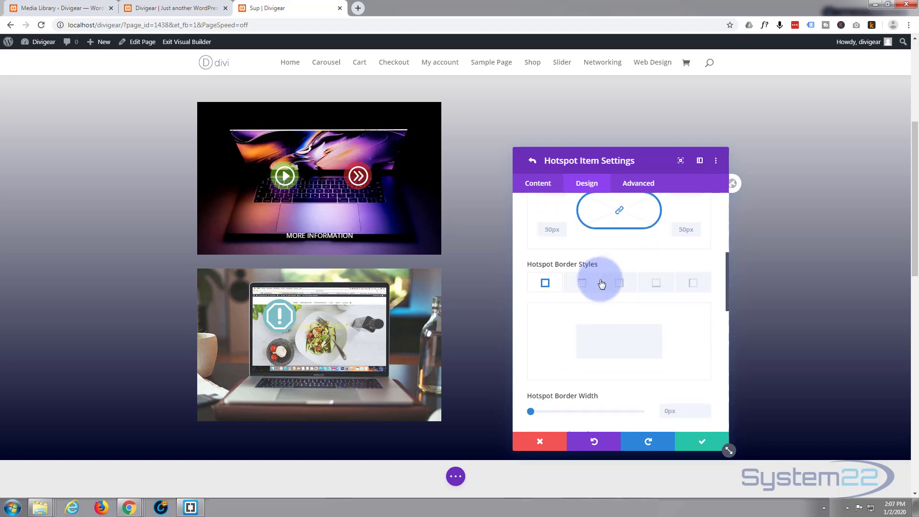
scroll(601, 284, down, 3)
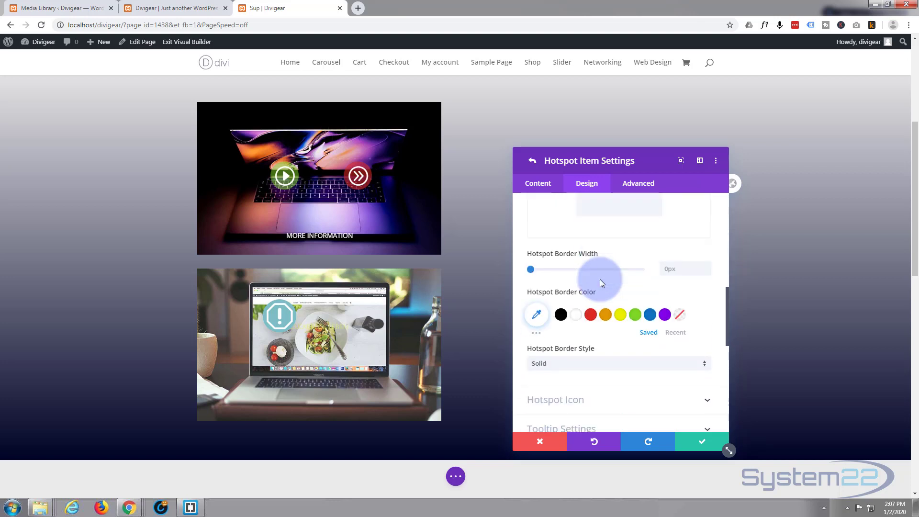
scroll(601, 281, down, 3)
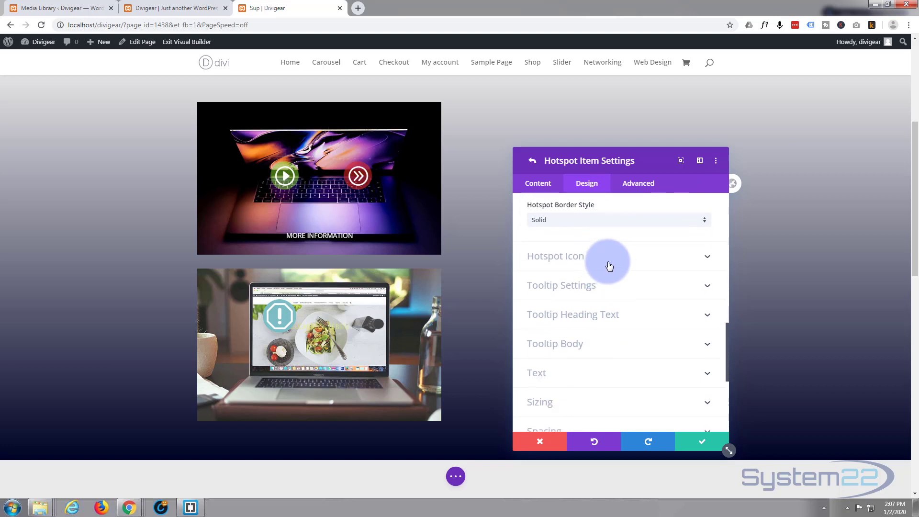
click(609, 258)
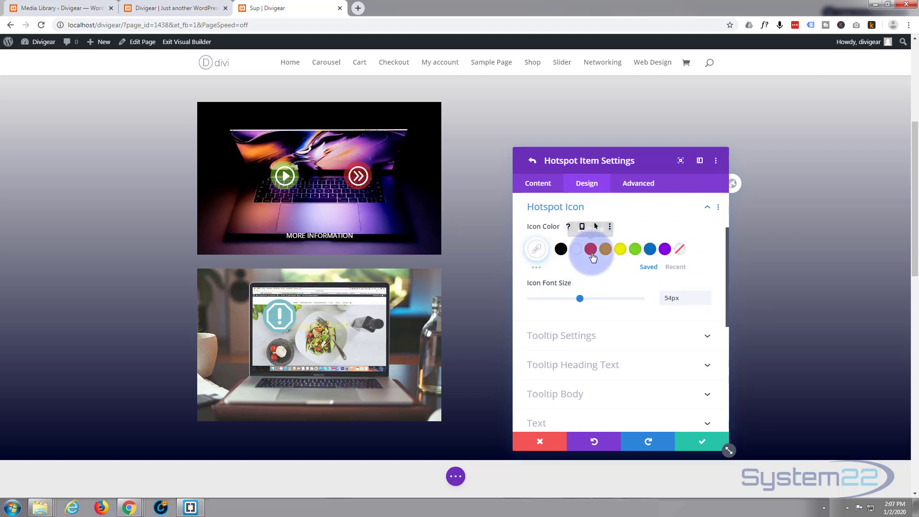
click(615, 338)
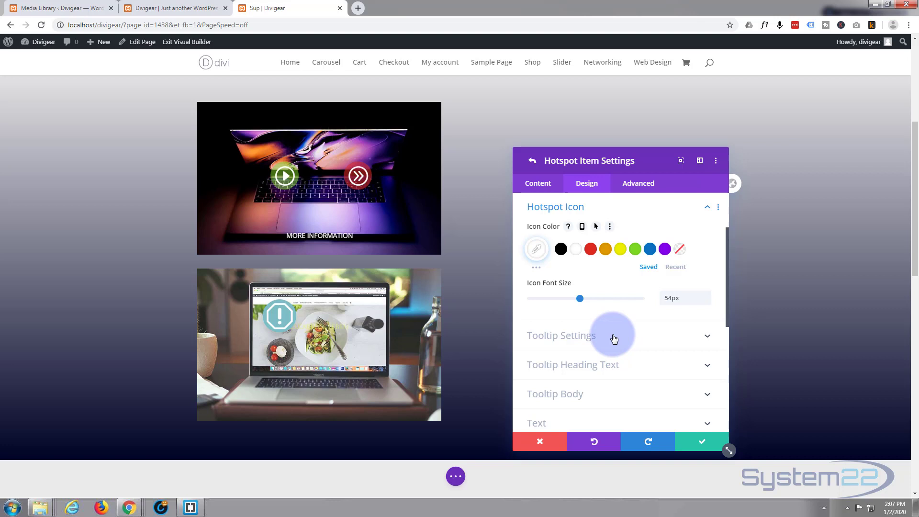
Step: Set the tooltip Background Color to blue #0c71c3 and review the remaining design sections
click(614, 336)
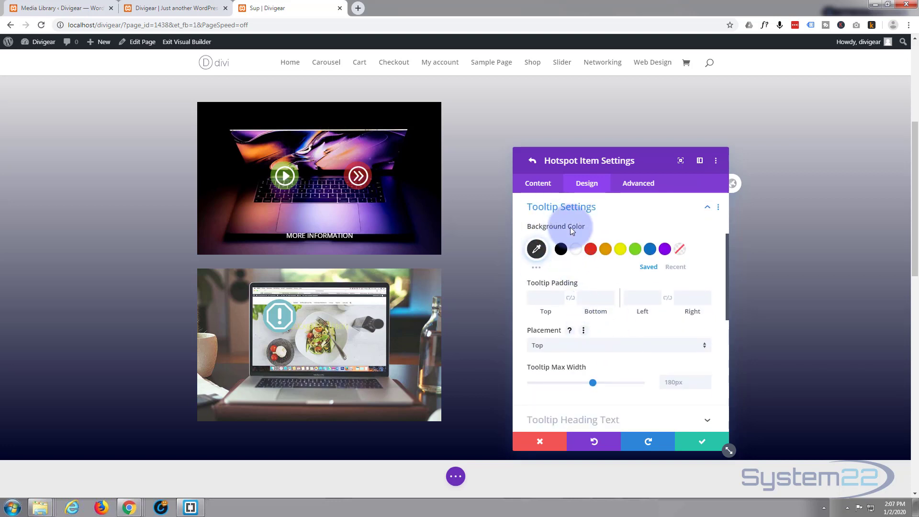
mouse_move(286, 321)
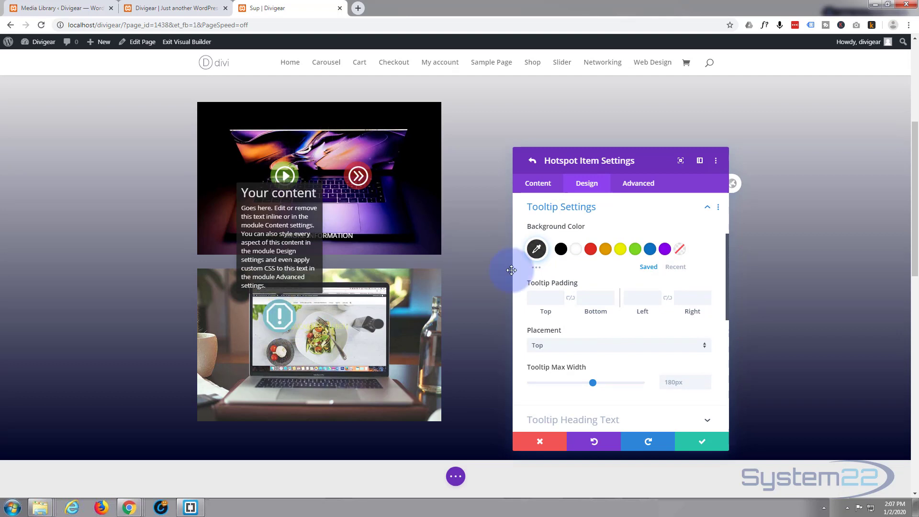
click(649, 250)
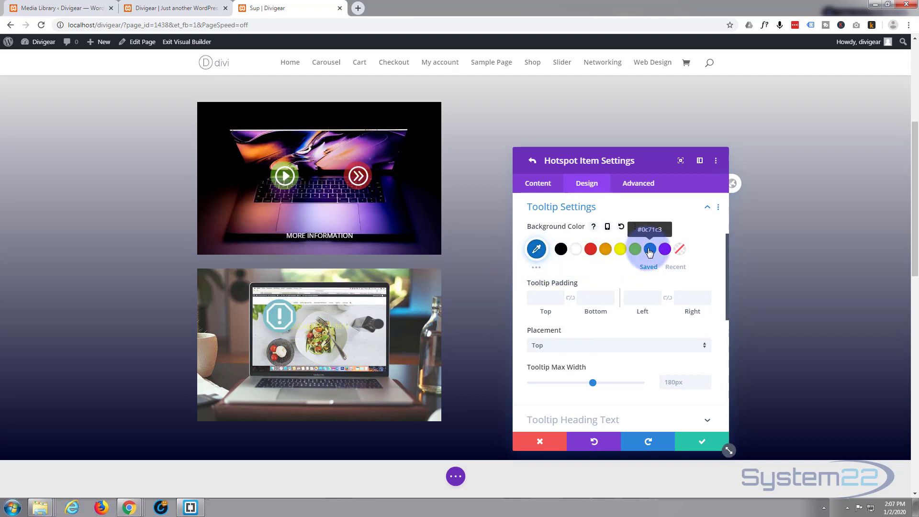
mouse_move(281, 321)
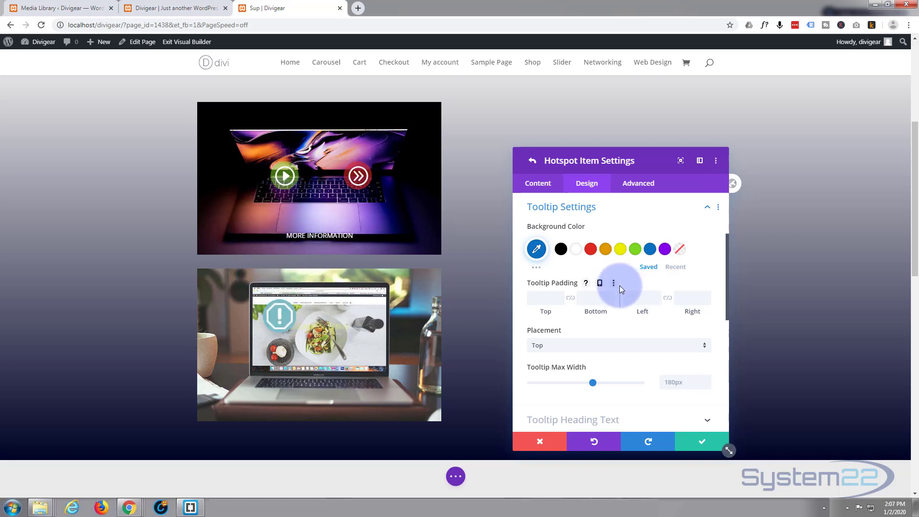
scroll(619, 287, down, 2)
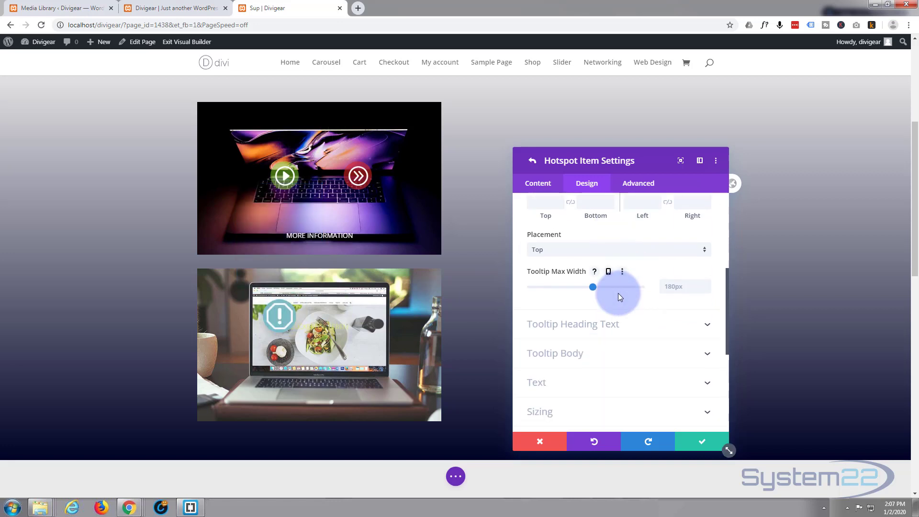
scroll(619, 292, down, 2)
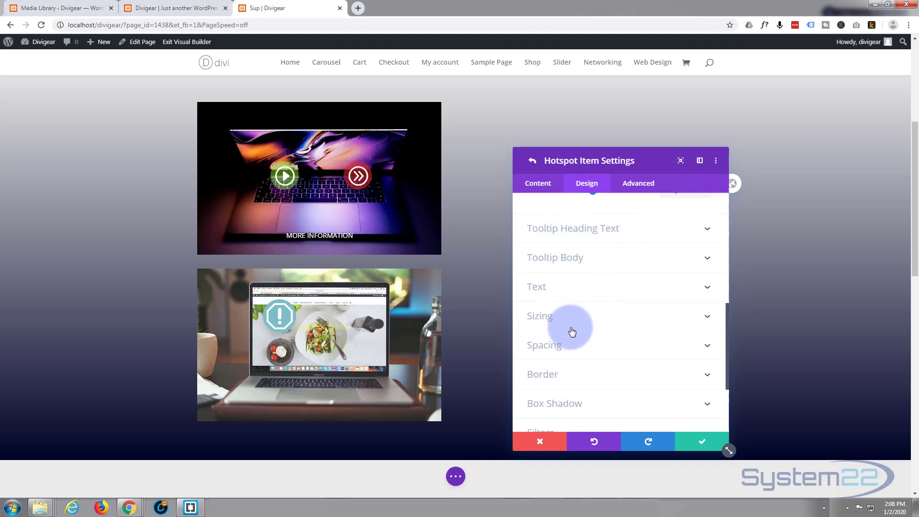
scroll(571, 330, down, 2)
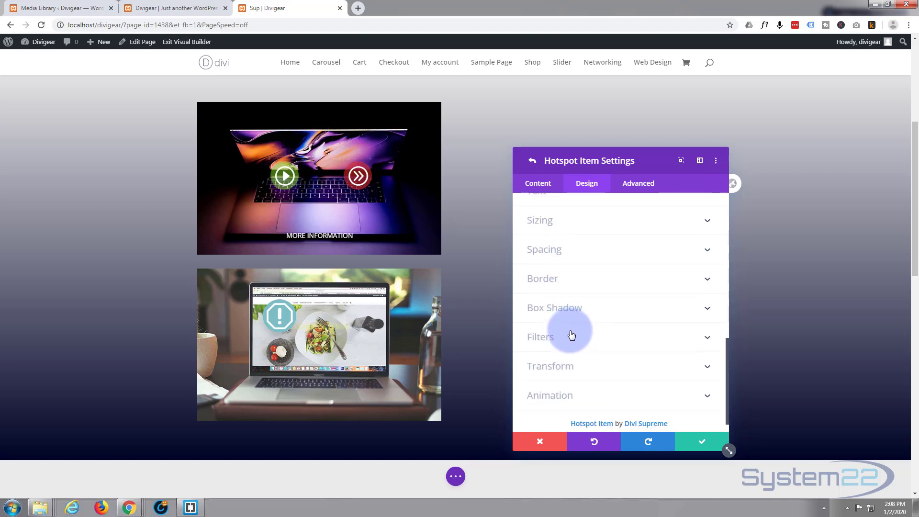
scroll(561, 329, up, 5)
Step: Give the first hotspot a blue background swatch and save the hotspot item
scroll(563, 328, up, 4)
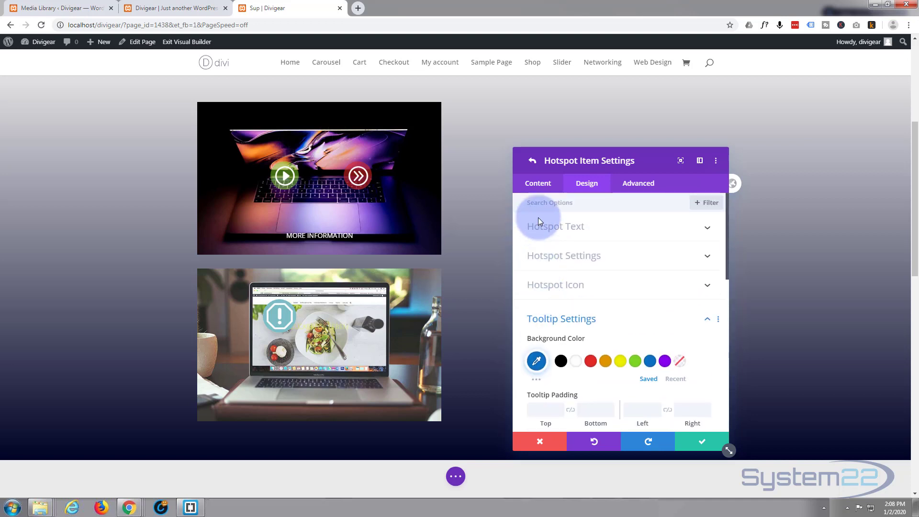
click(538, 183)
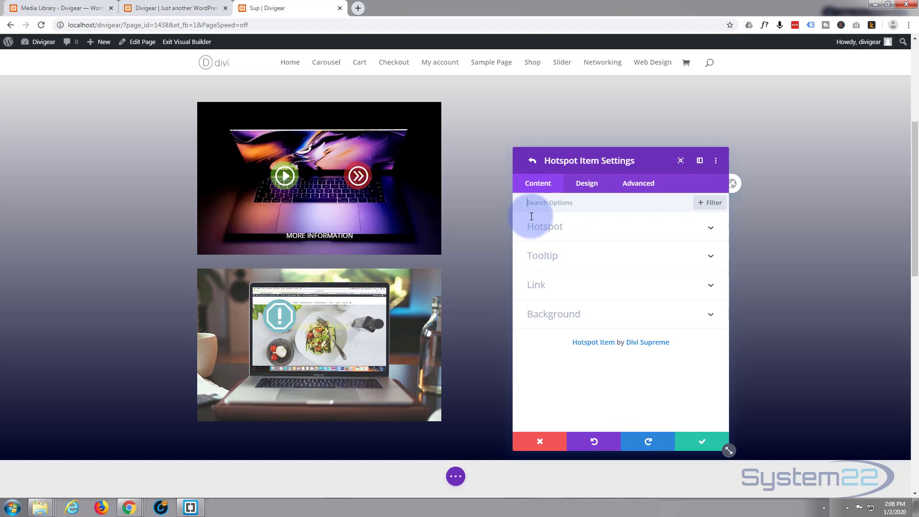
click(610, 319)
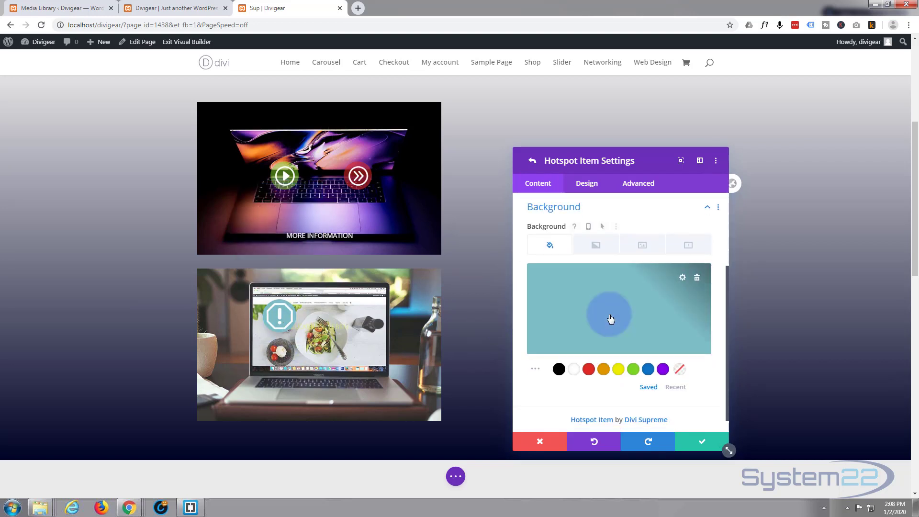
click(652, 371)
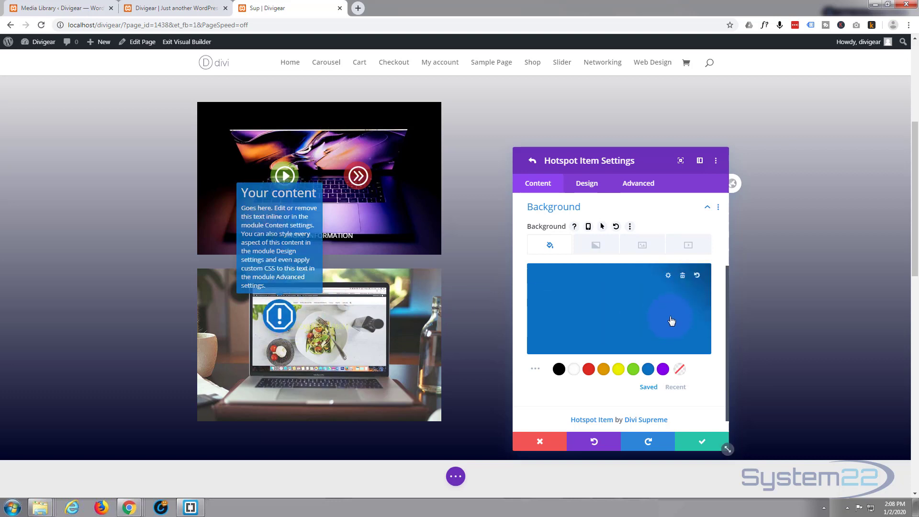
click(700, 444)
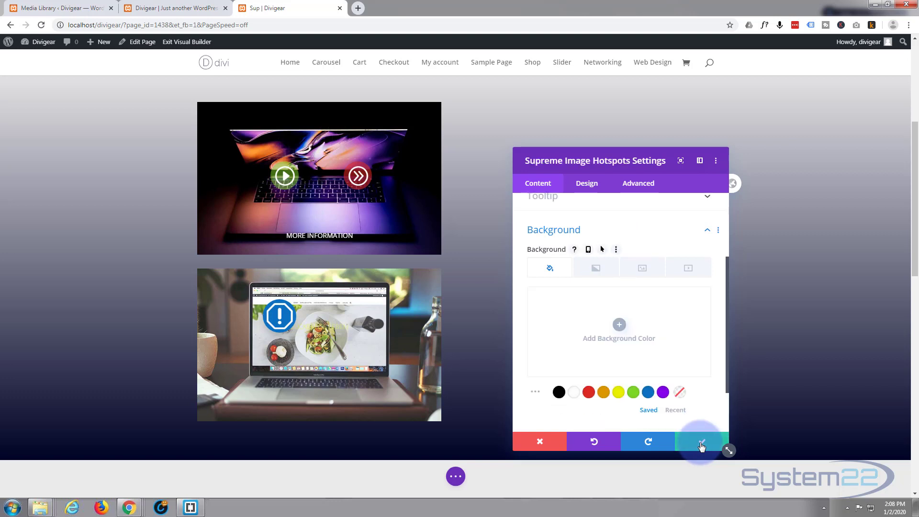
scroll(624, 283, up, 3)
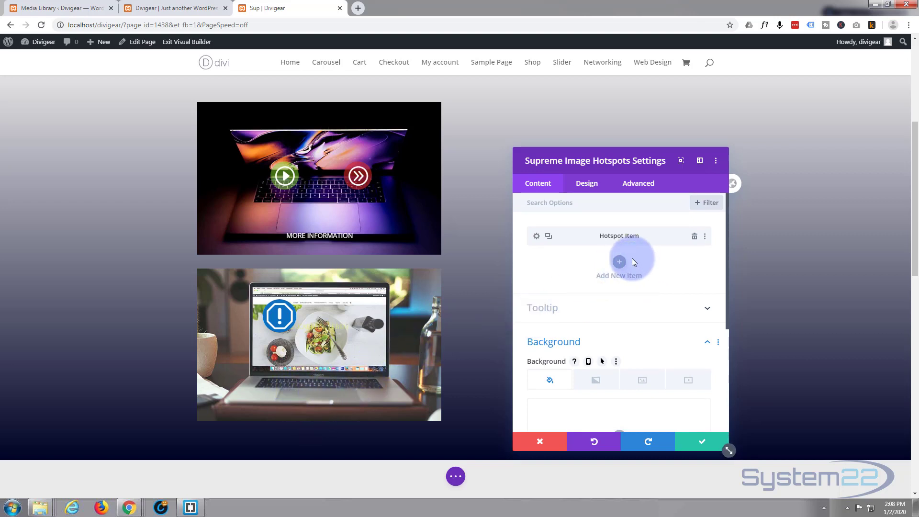
Step: Add a second hotspot of type Text labelled 'CLICK HERE' and expand its tooltip section
click(620, 262)
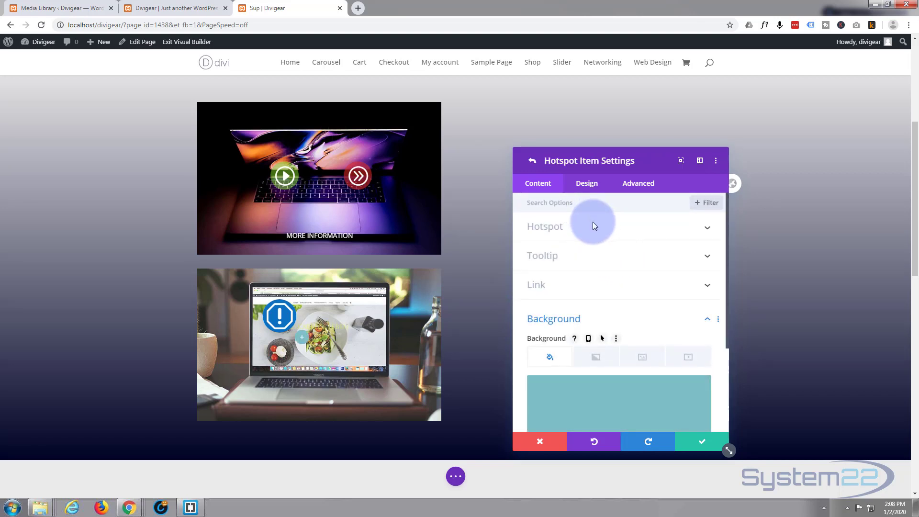
click(593, 225)
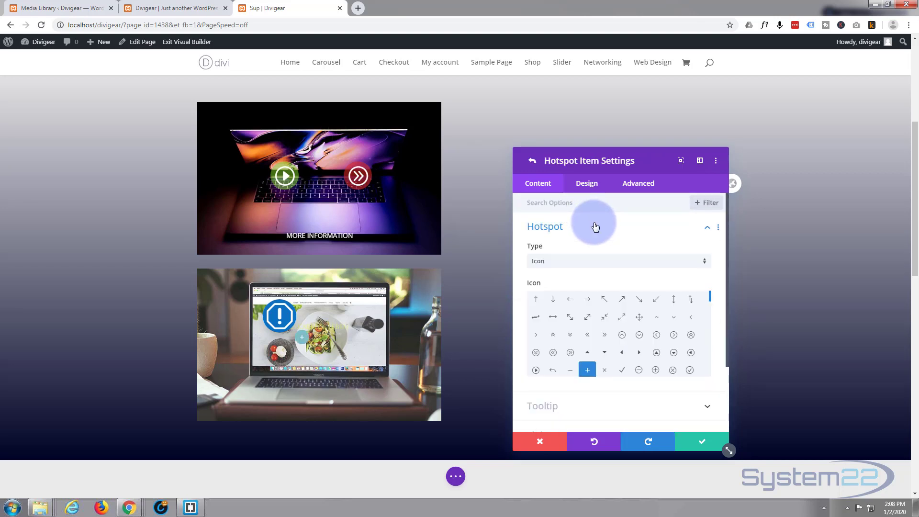
click(554, 263)
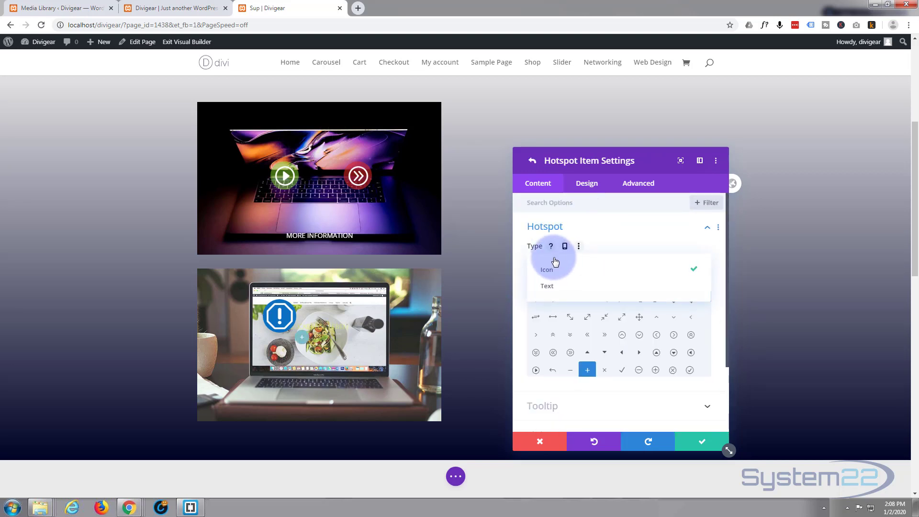
click(558, 285)
click(532, 298)
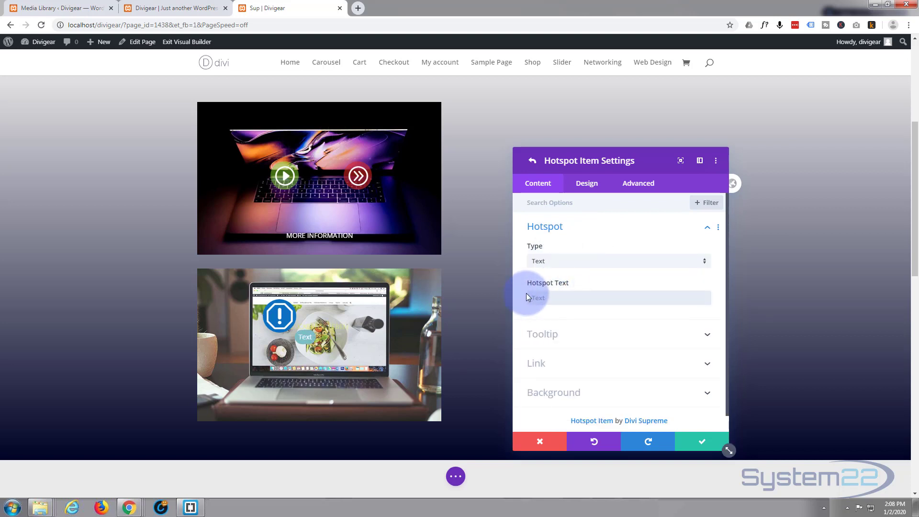
text(CLICK HERE)
click(624, 333)
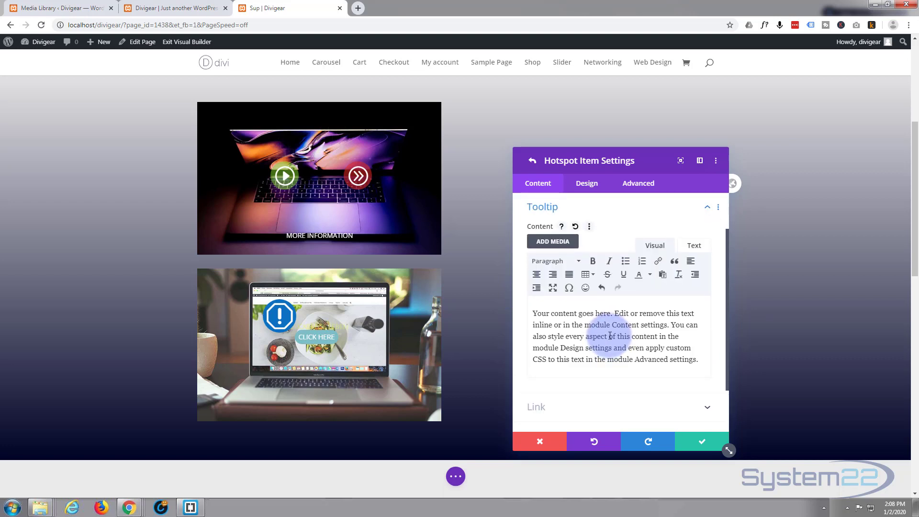
Step: Open the CLICK HERE hotspot's background colour picker and make the teal nearly transparent
scroll(607, 330, down, 2)
click(602, 326)
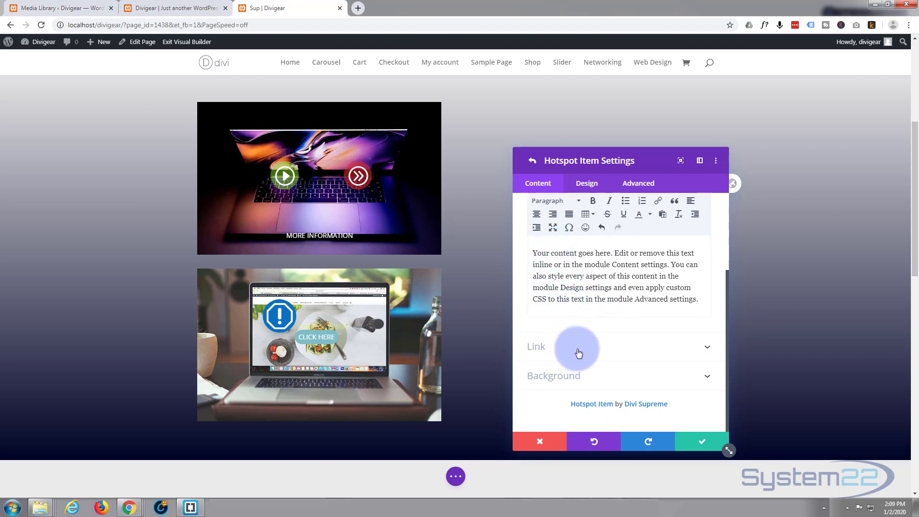
mouse_move(305, 347)
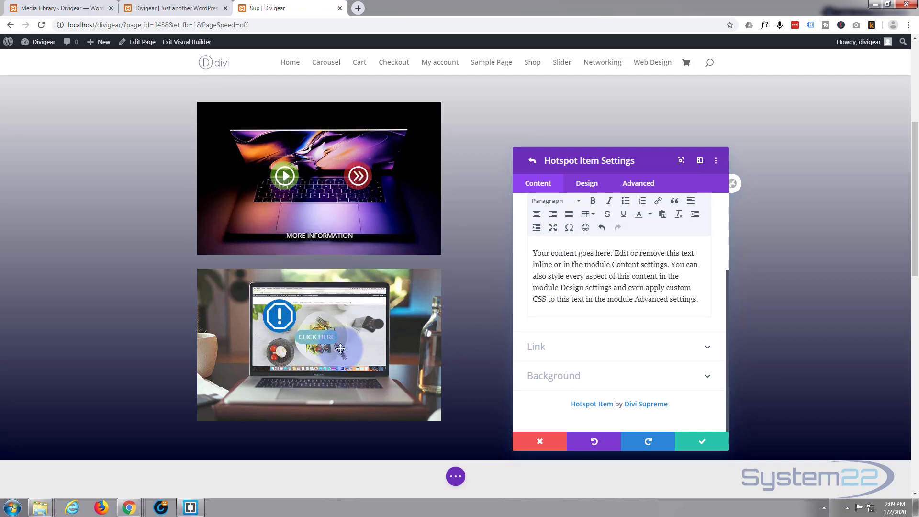
click(621, 379)
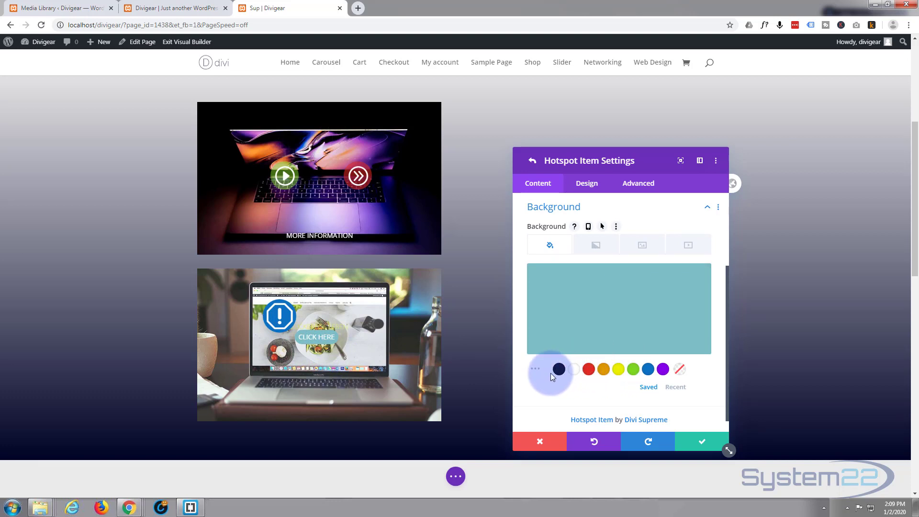
click(553, 336)
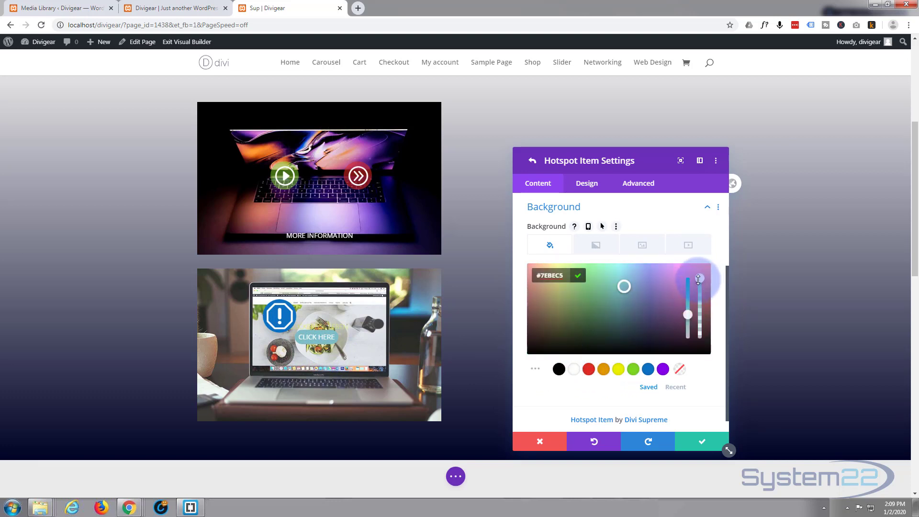
drag(700, 302, 703, 343)
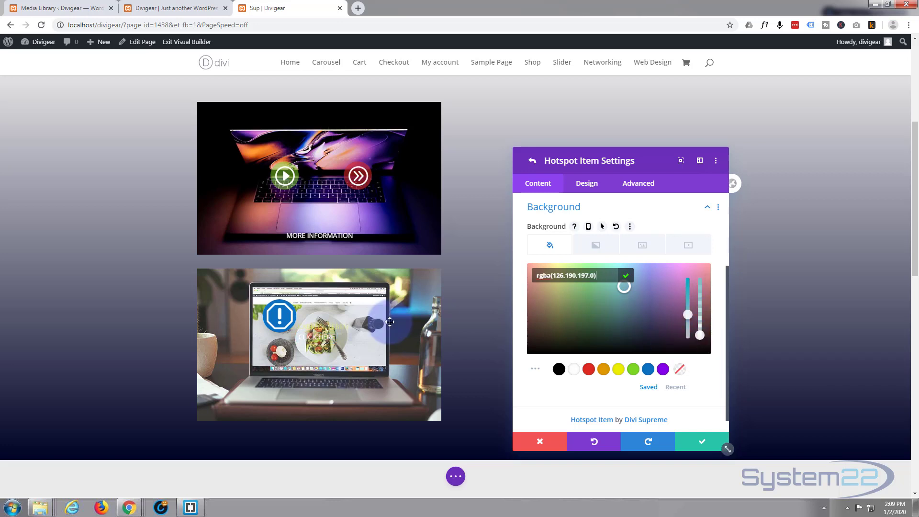
click(309, 347)
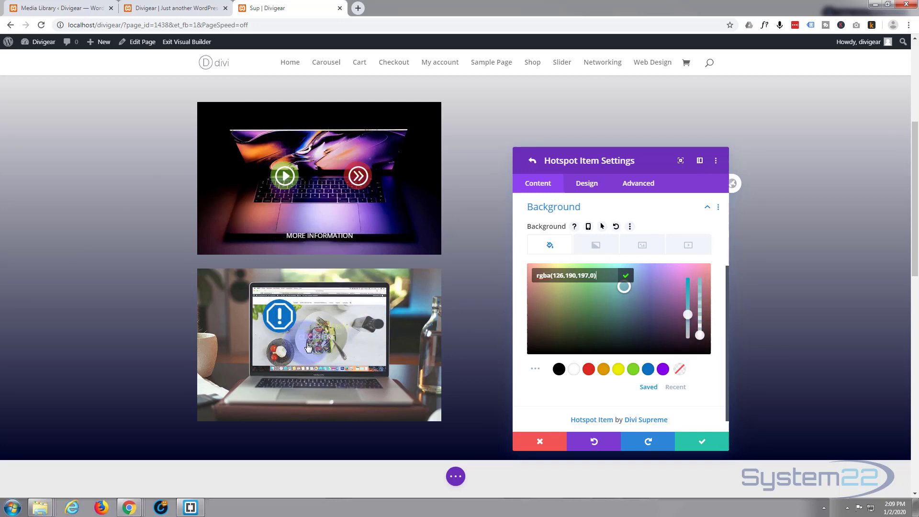
Step: Switch the hotspot background to black and lower its opacity to about 0.6
click(560, 370)
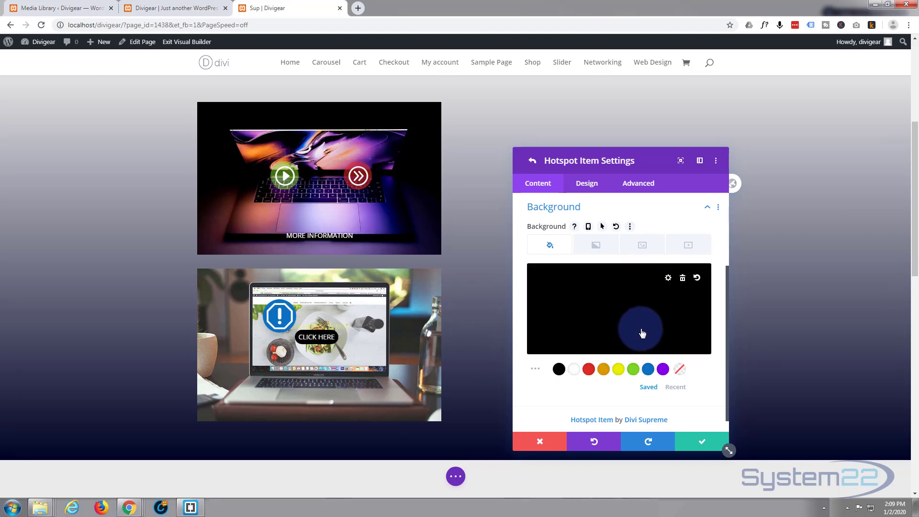
click(698, 276)
drag(701, 279, 705, 311)
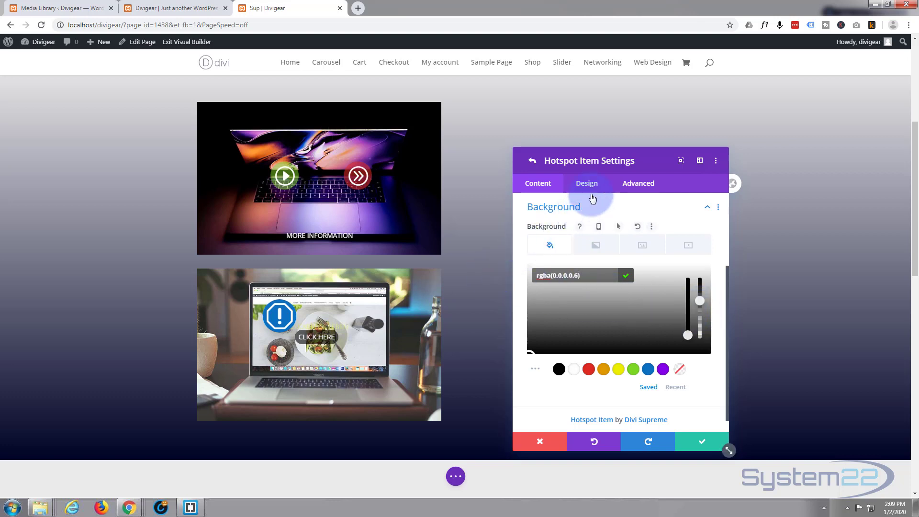
Step: Position the CLICK HERE hotspot at Left 51% and Top 52% in Hotspot Settings
click(587, 187)
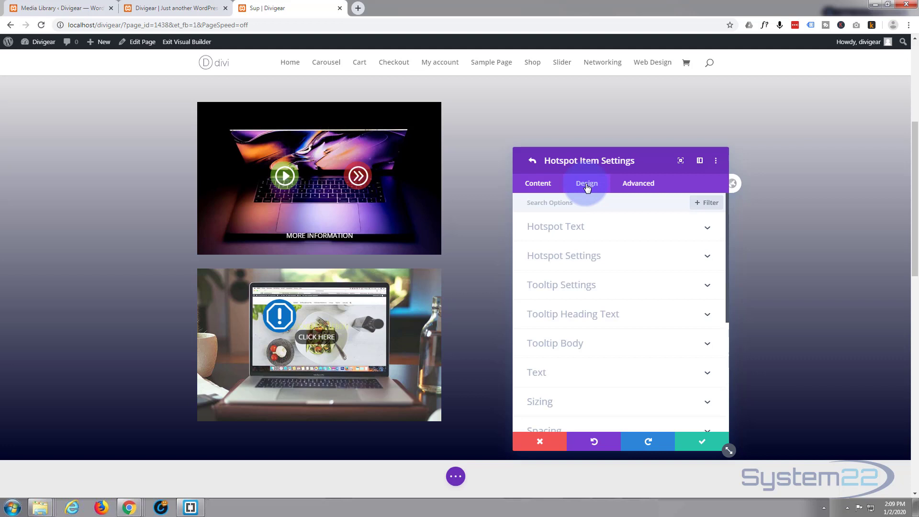
click(612, 228)
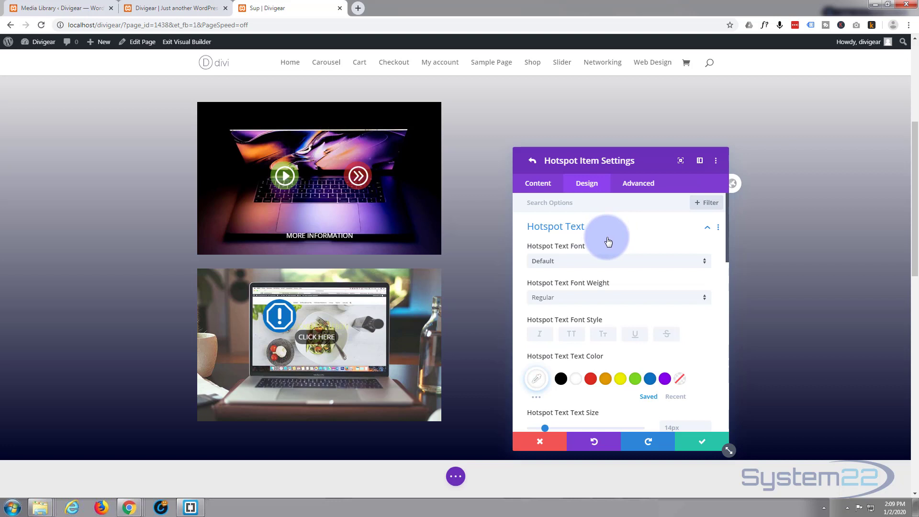
click(708, 229)
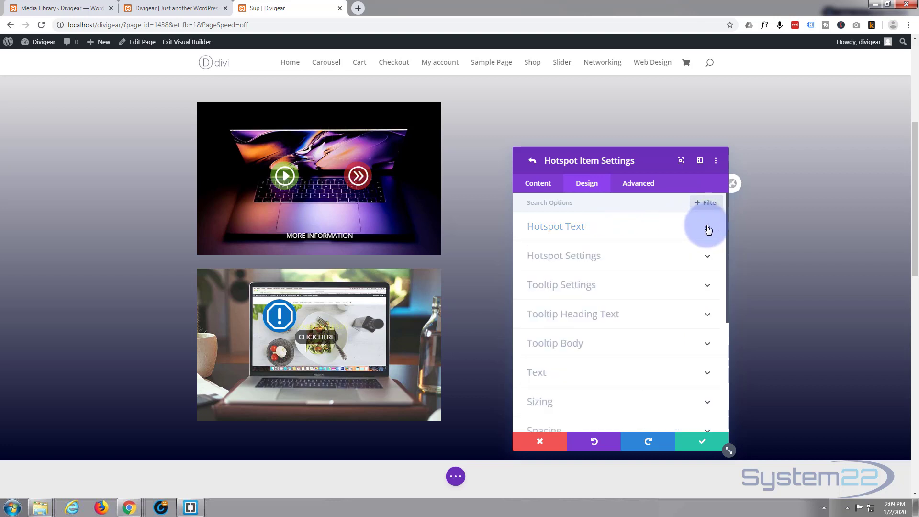
click(636, 258)
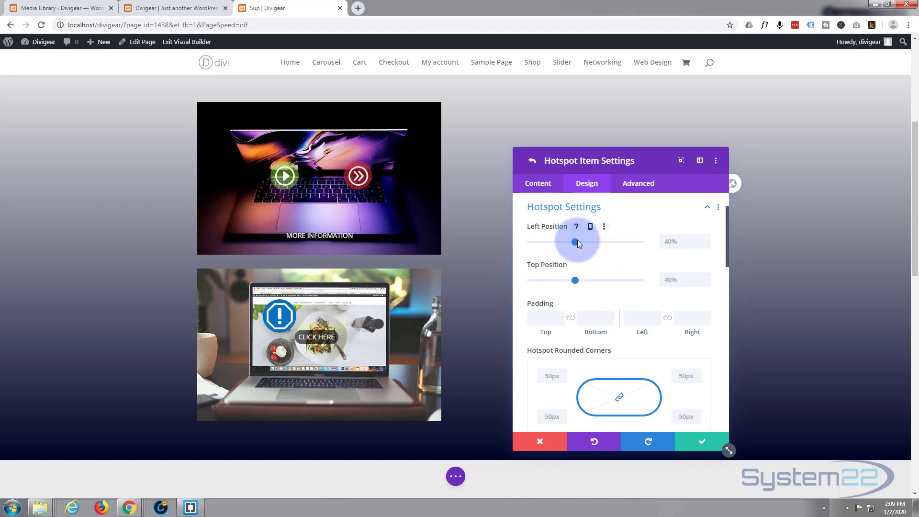
drag(574, 243, 587, 241)
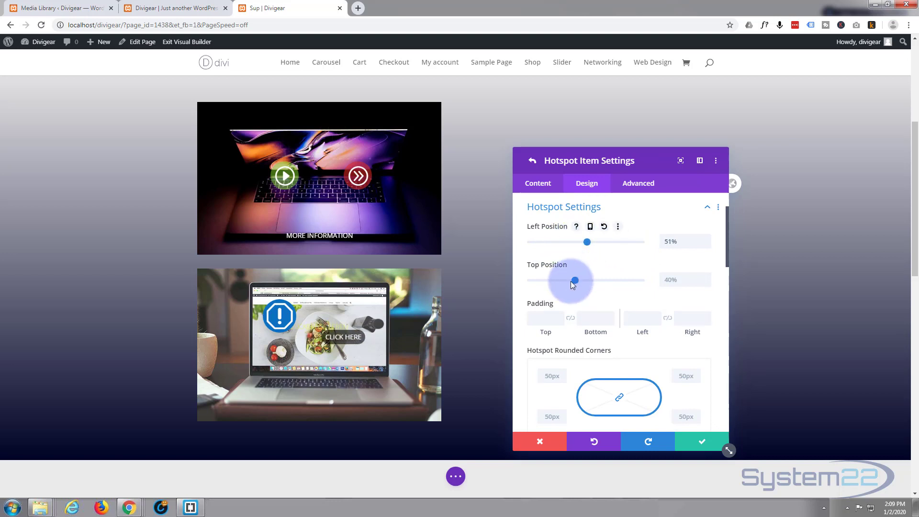
drag(574, 280, 590, 282)
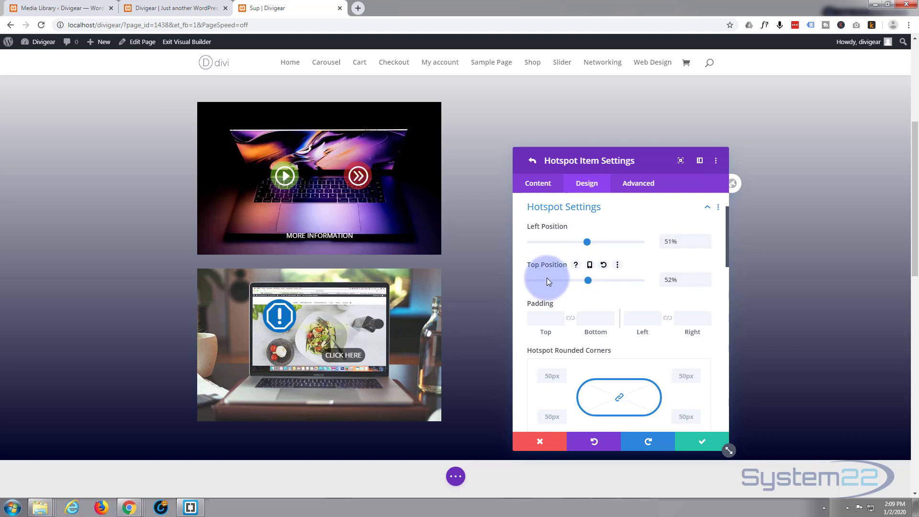
scroll(546, 280, down, 3)
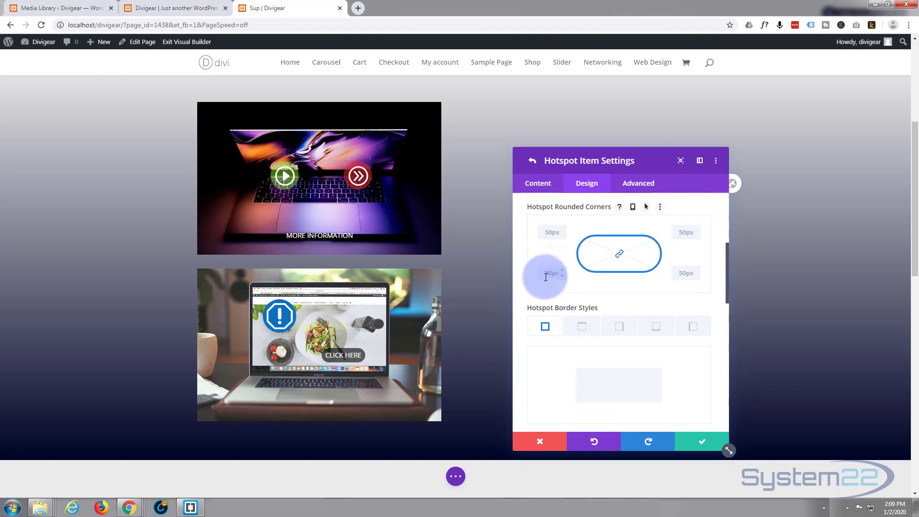
Step: Review the hotspot's link options, then close the hotspot item and module settings
click(537, 187)
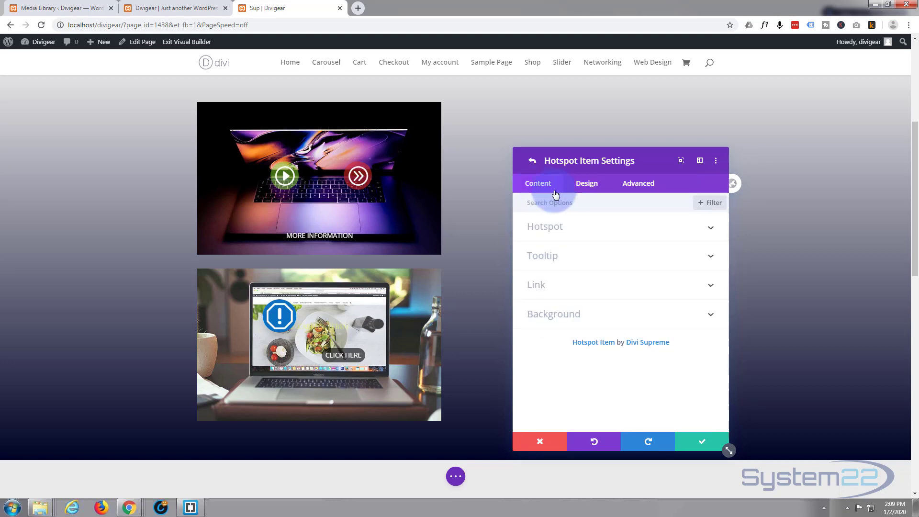
click(580, 287)
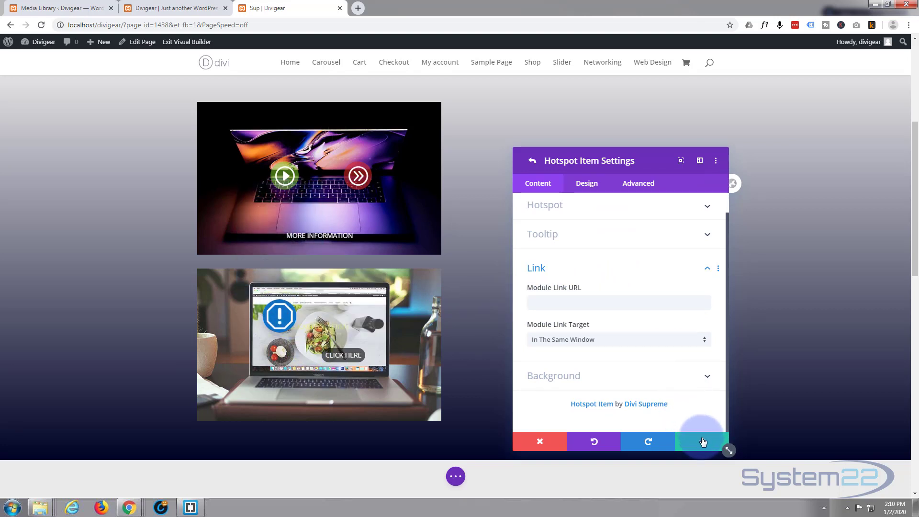
mouse_move(348, 359)
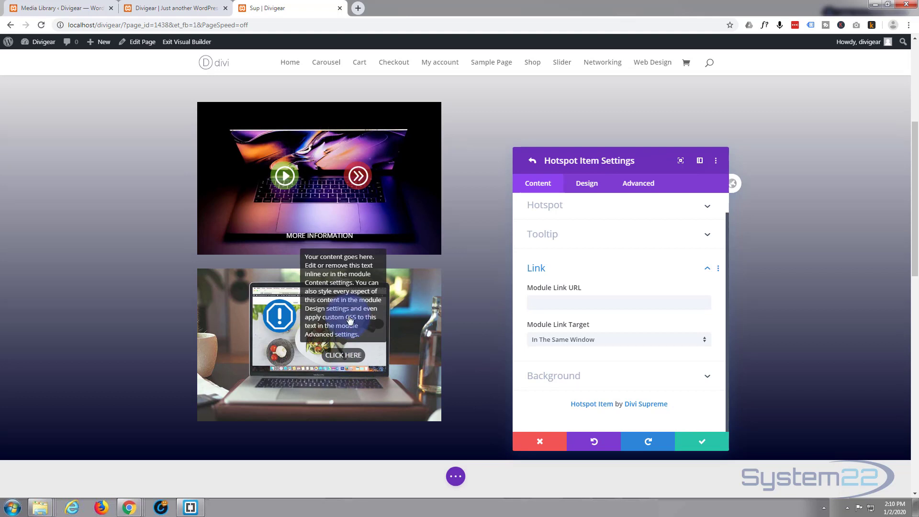
click(702, 444)
click(702, 444)
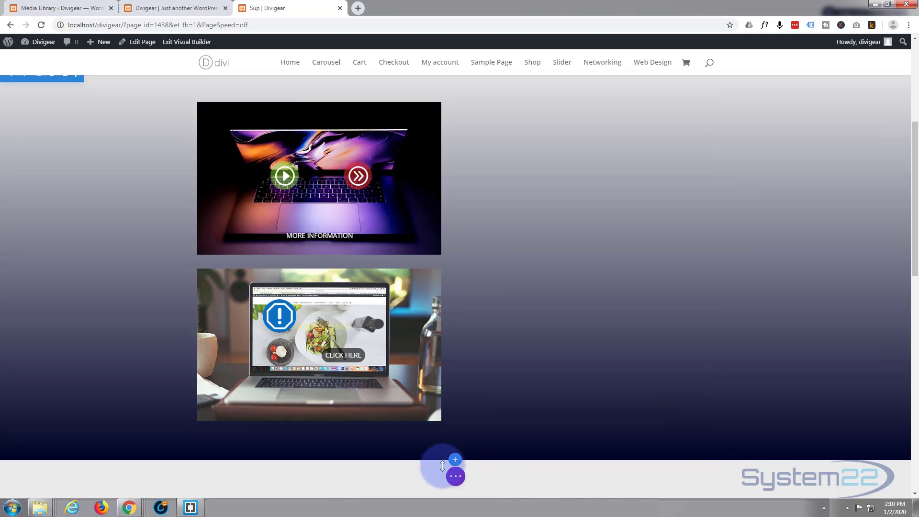
Step: Save the page as a draft and exit the Visual Builder
click(455, 476)
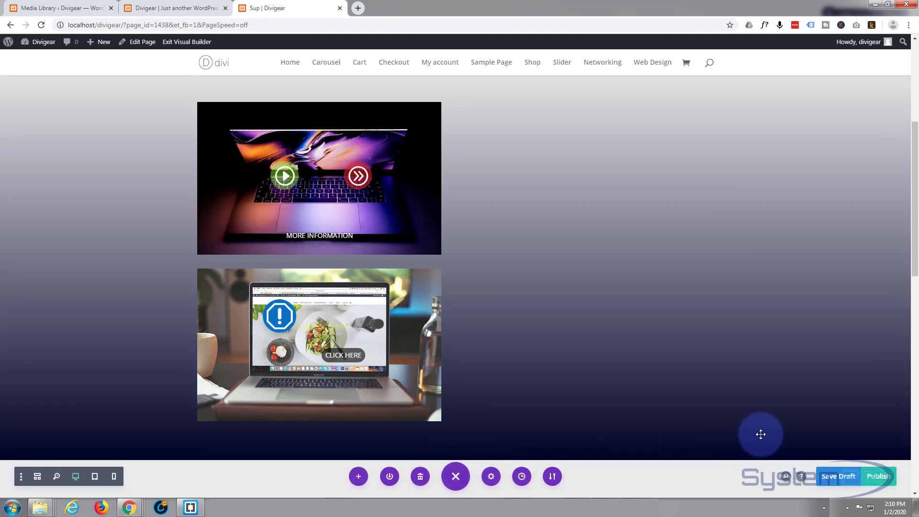
click(838, 475)
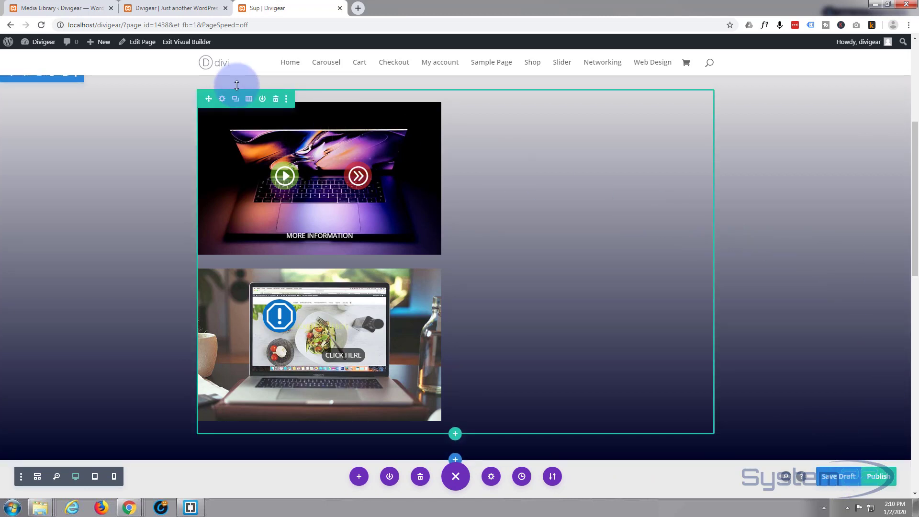
click(187, 43)
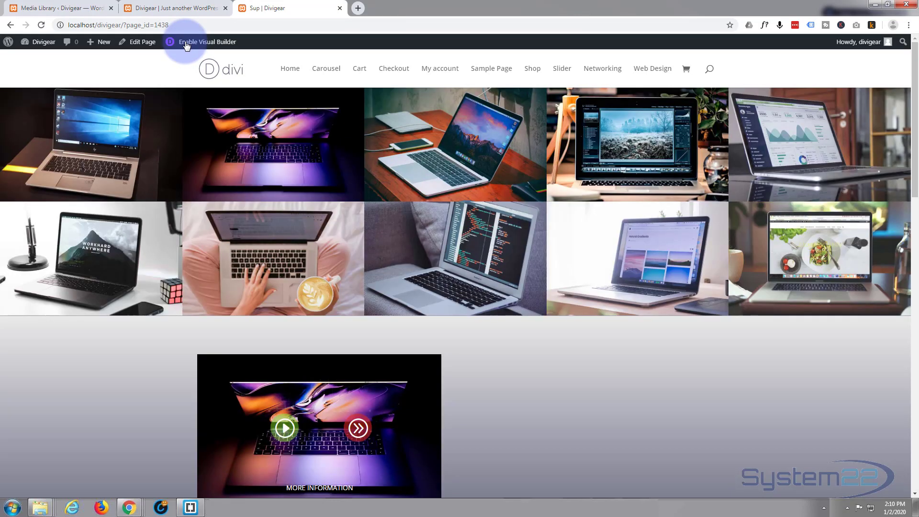
scroll(73, 198, down, 5)
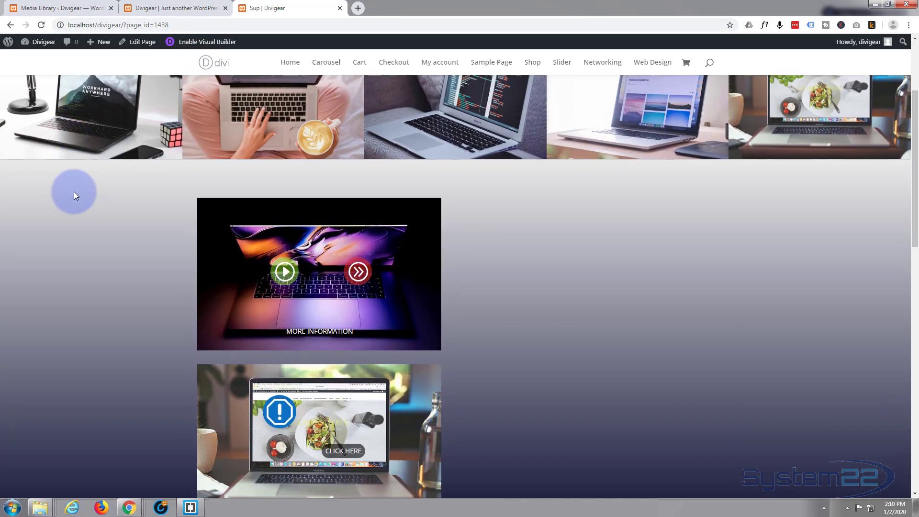
scroll(74, 192, down, 2)
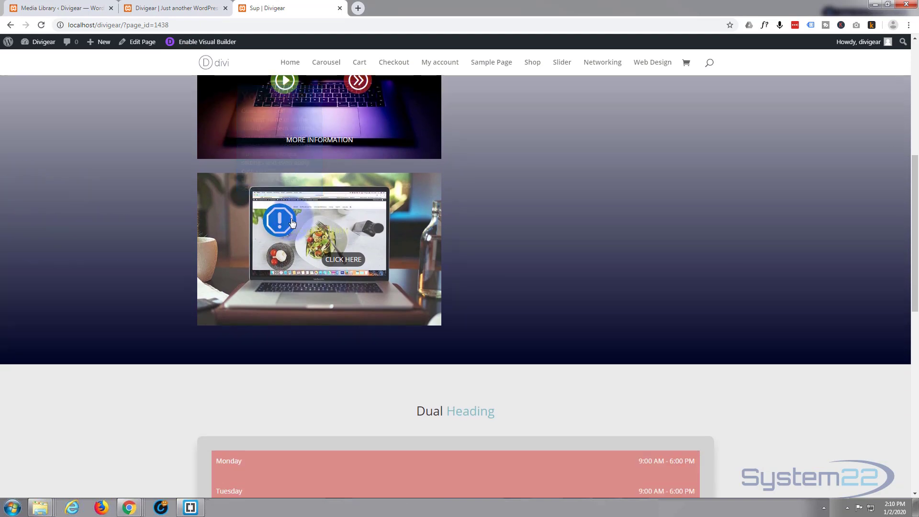
mouse_move(282, 224)
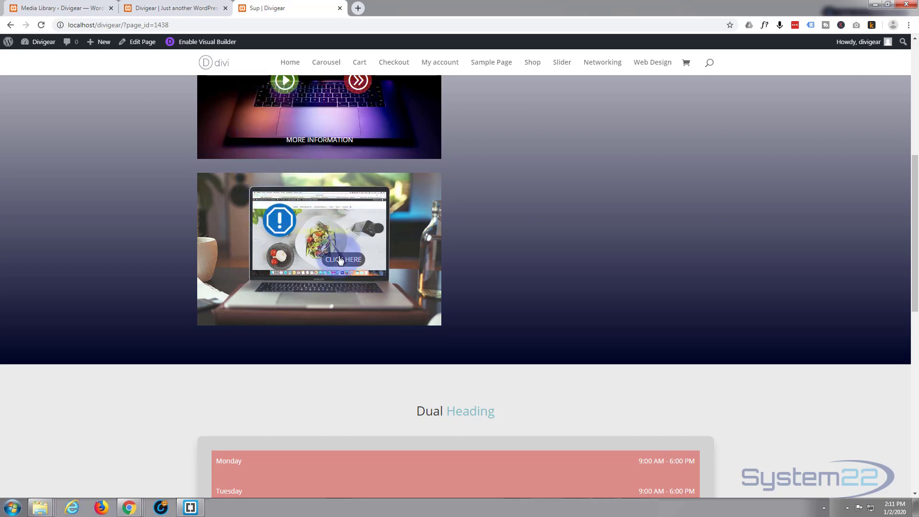
mouse_move(340, 263)
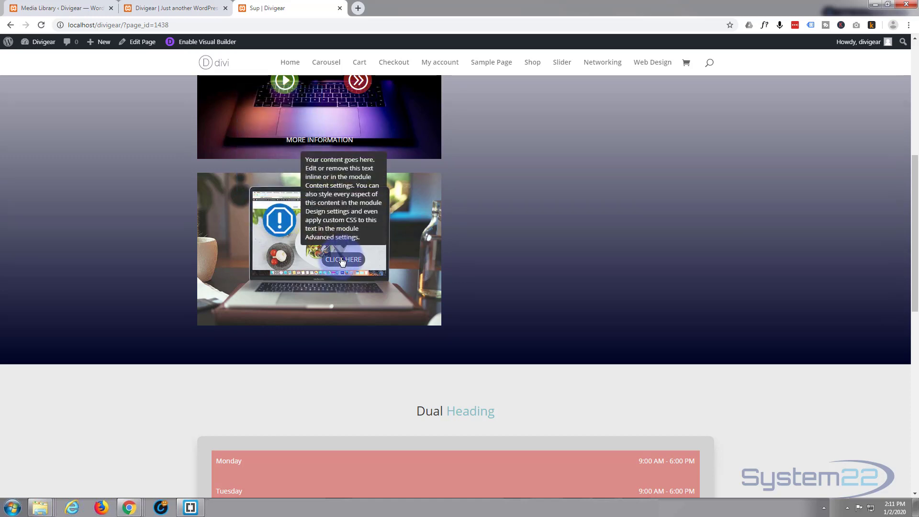
scroll(122, 189, up, 1)
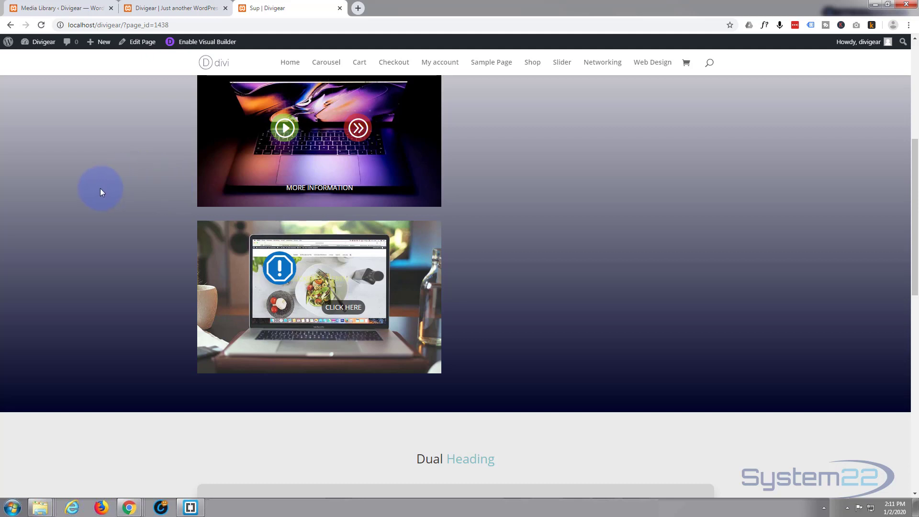
mouse_move(309, 187)
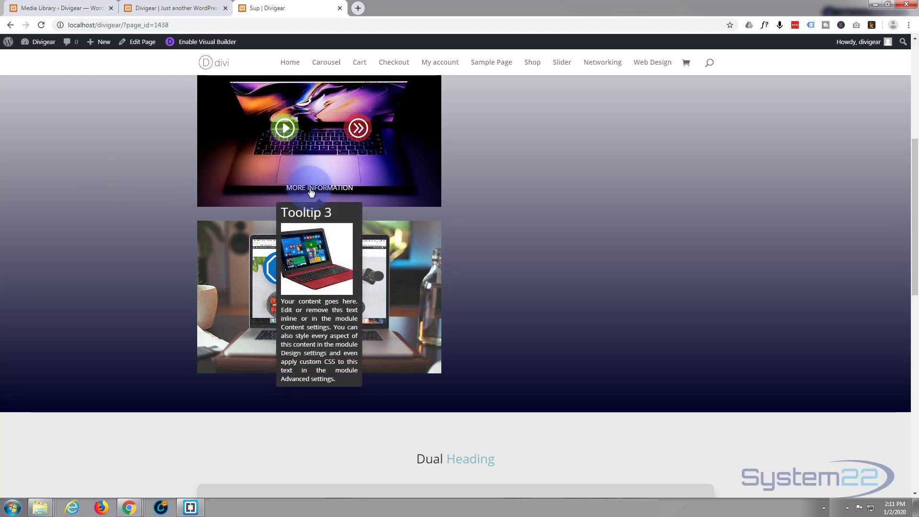